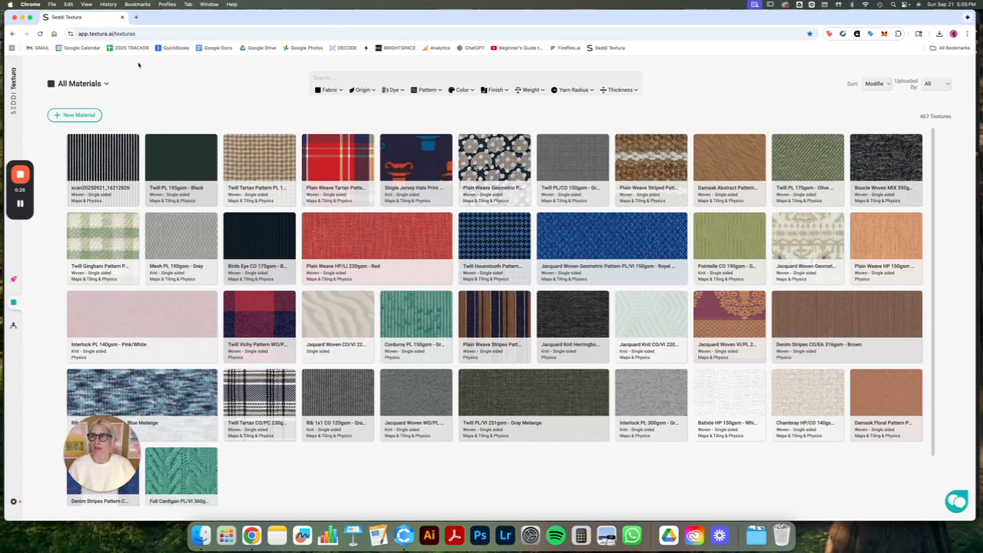
- Open the "Scan Your Fabrics in 4 Steps" article from the knowledge base in the help widget
click(81, 115)
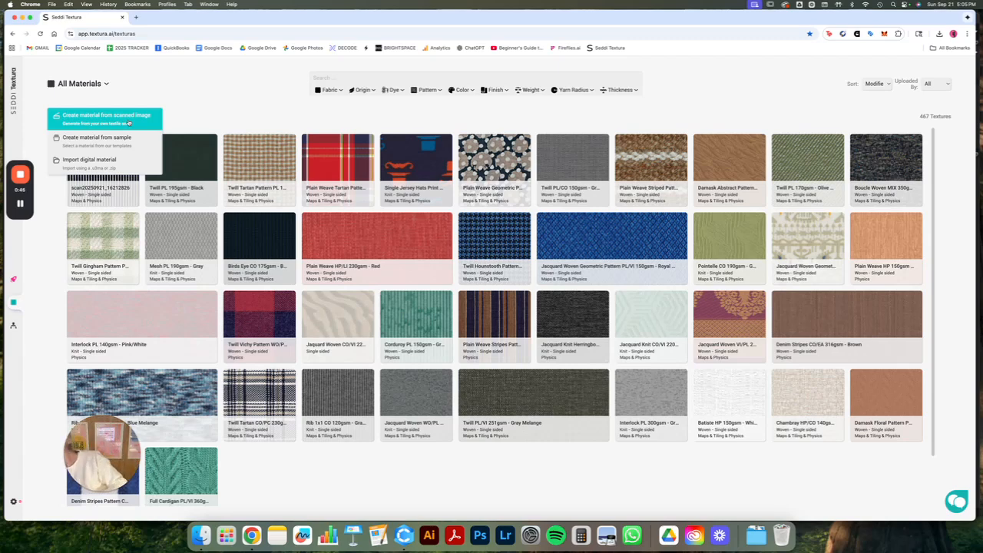
click(950, 484)
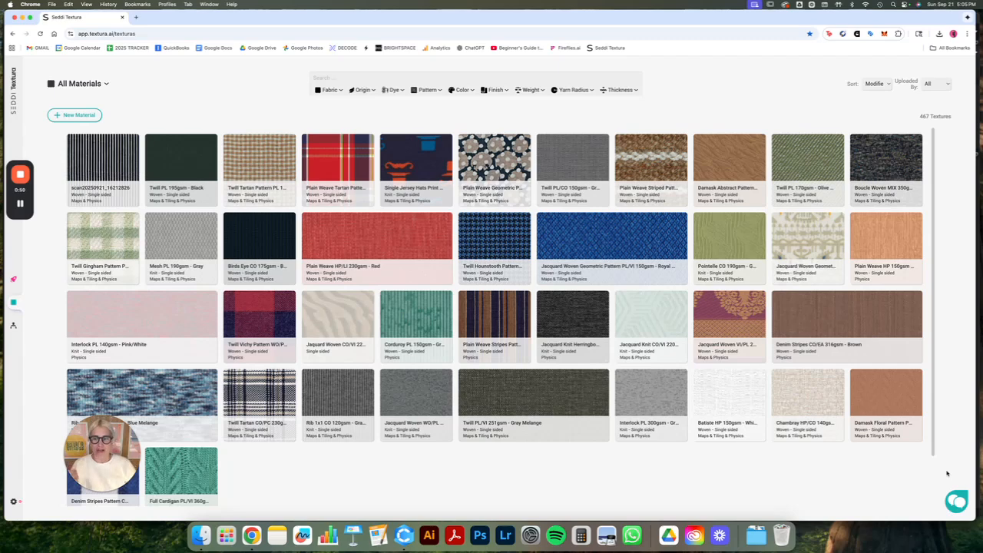
click(956, 503)
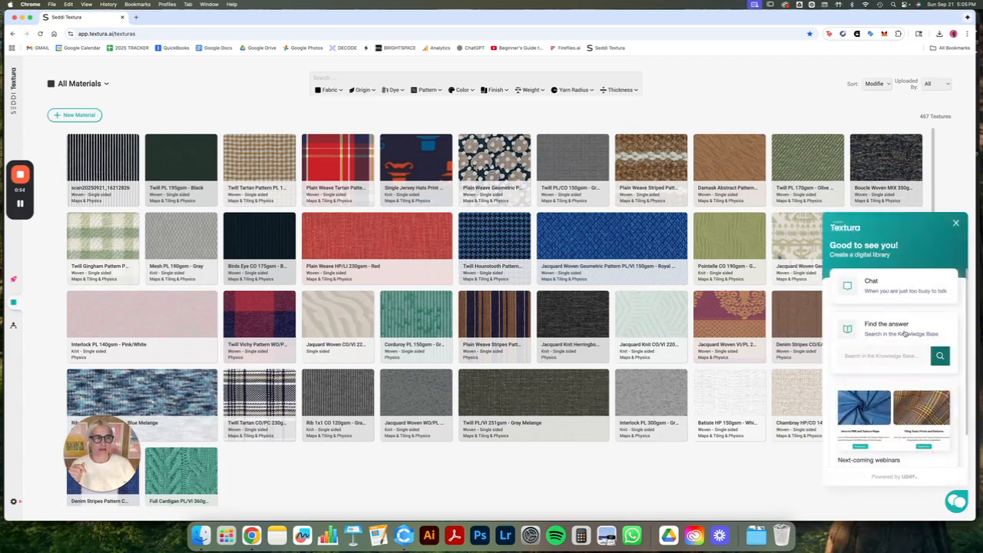
click(900, 333)
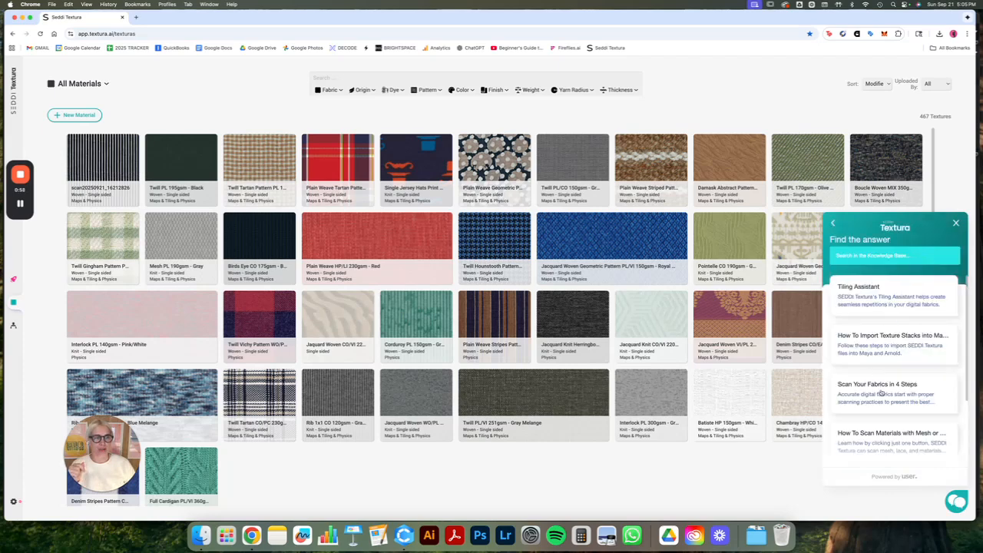
scroll(891, 399, down, 2)
click(885, 350)
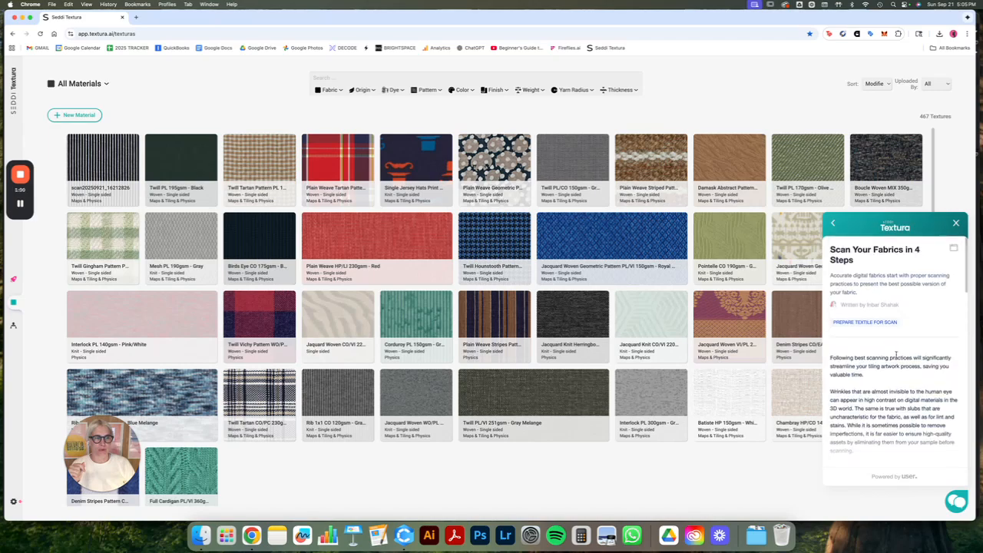
- Read through the fabric placement, scanner settings and area selection guidelines in the article, and close the help widget
scroll(895, 351, down, 5)
scroll(897, 352, down, 5)
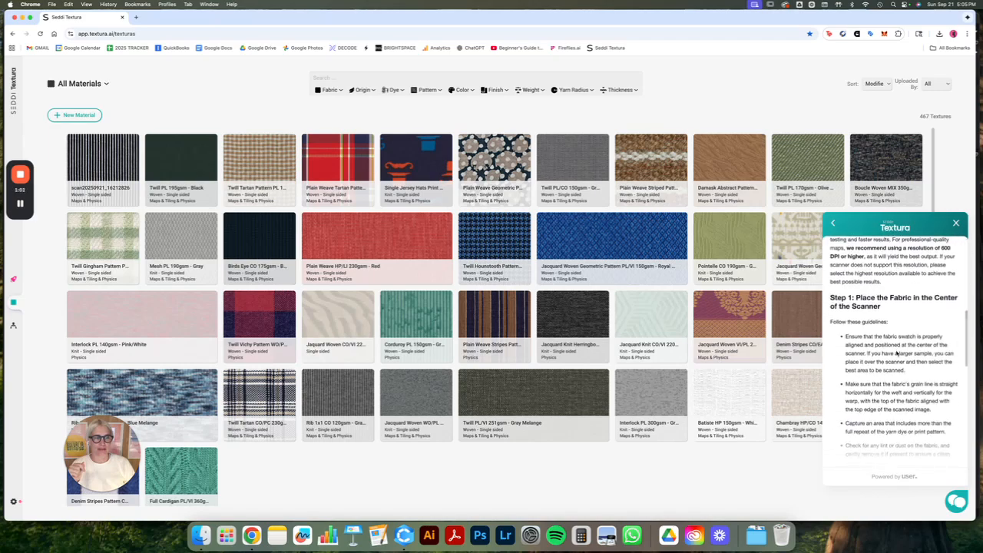
scroll(896, 352, down, 5)
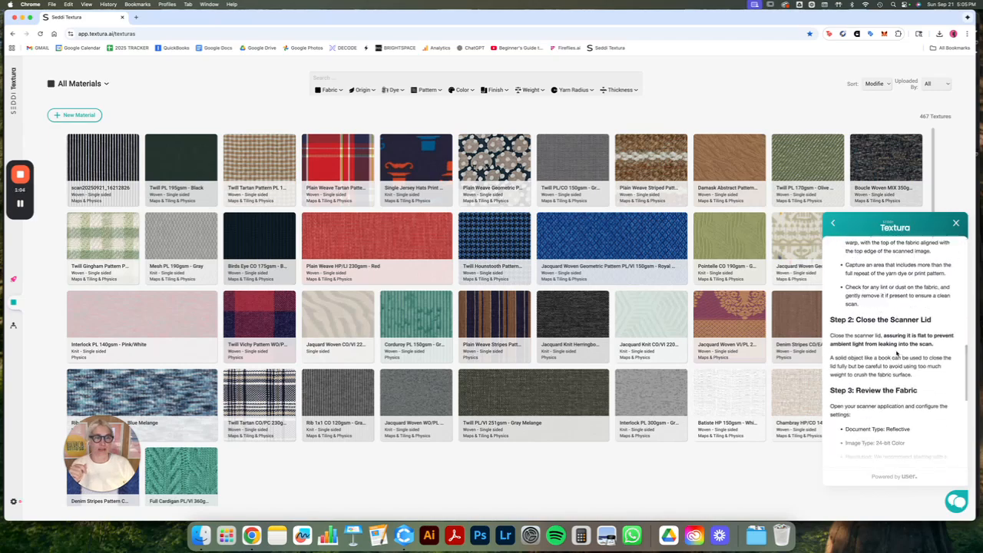
scroll(896, 352, down, 2)
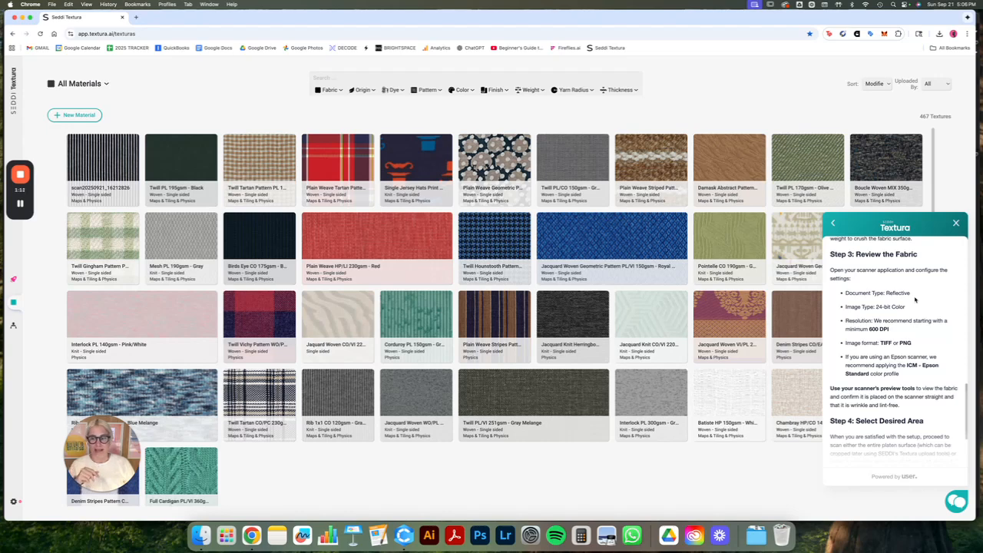
scroll(893, 390, down, 3)
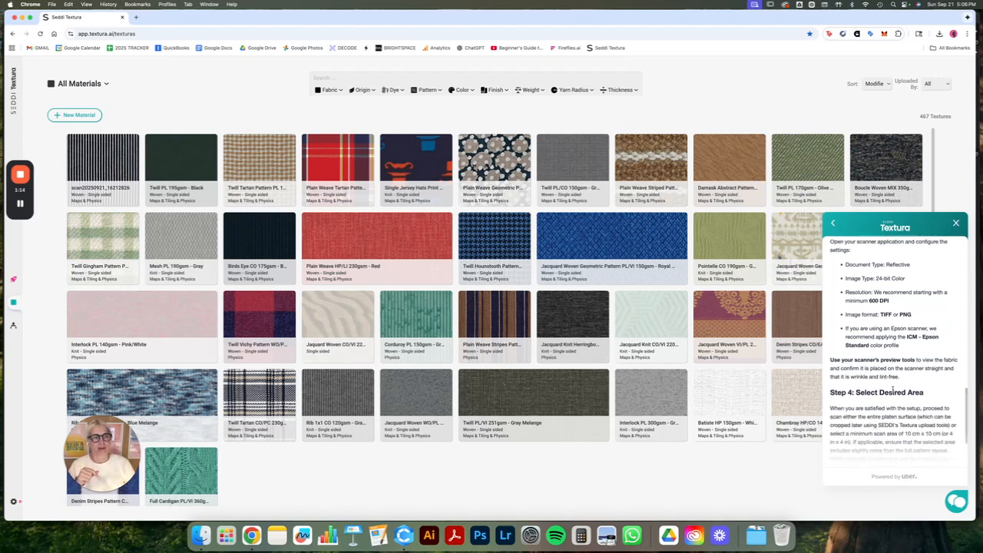
click(956, 224)
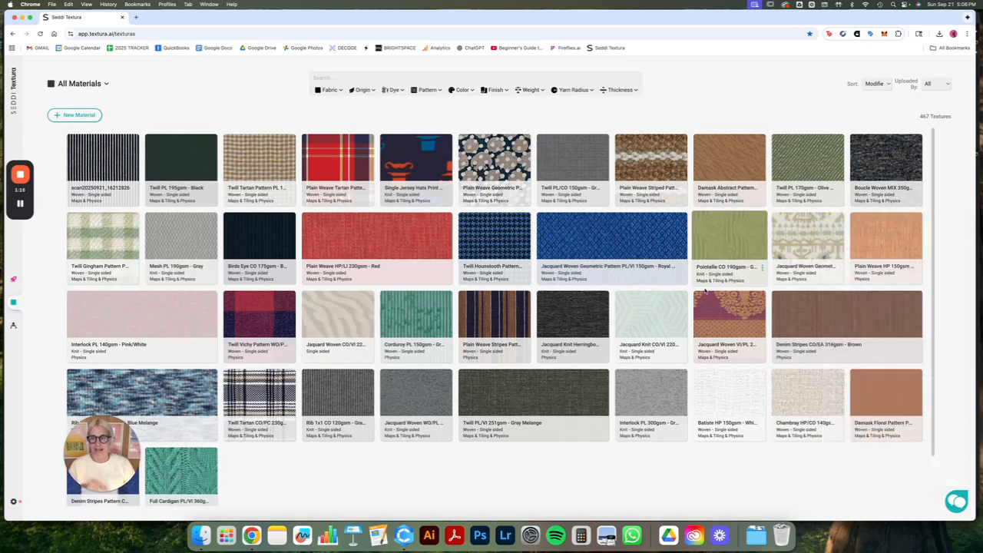
- Create a new material from the scanned image scan20250921_16212826.tif in the CLASS4 folder, previewing the scan before opening it
click(86, 116)
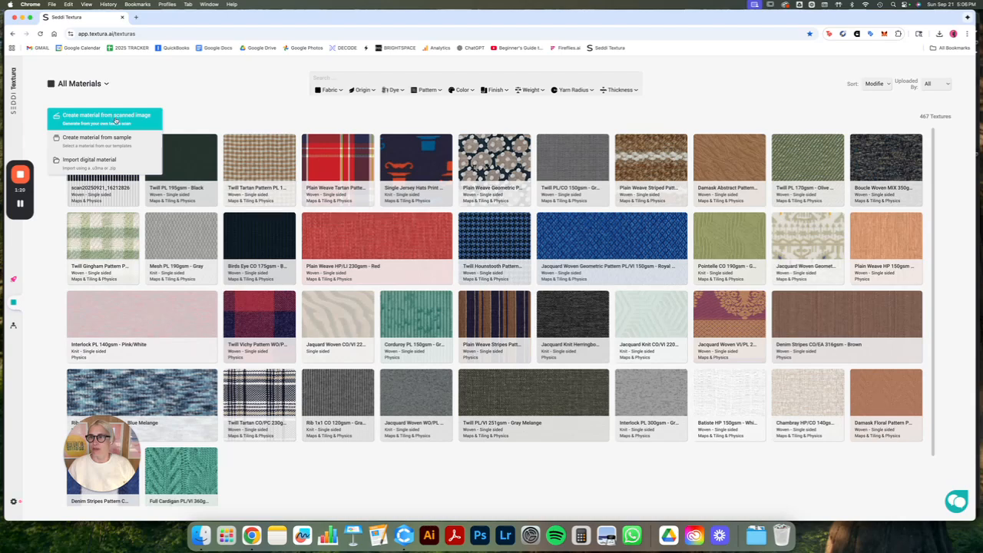
click(115, 117)
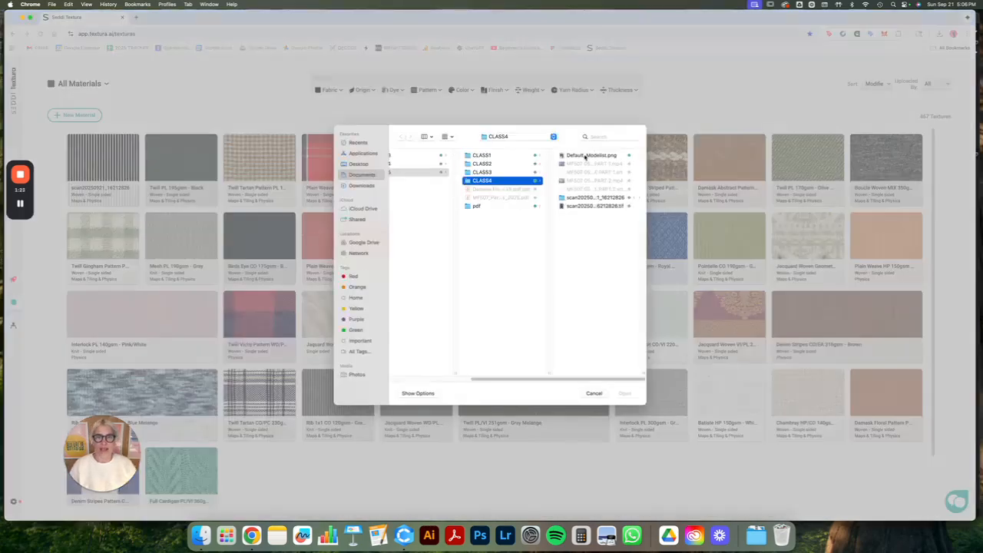
click(586, 205)
key(space)
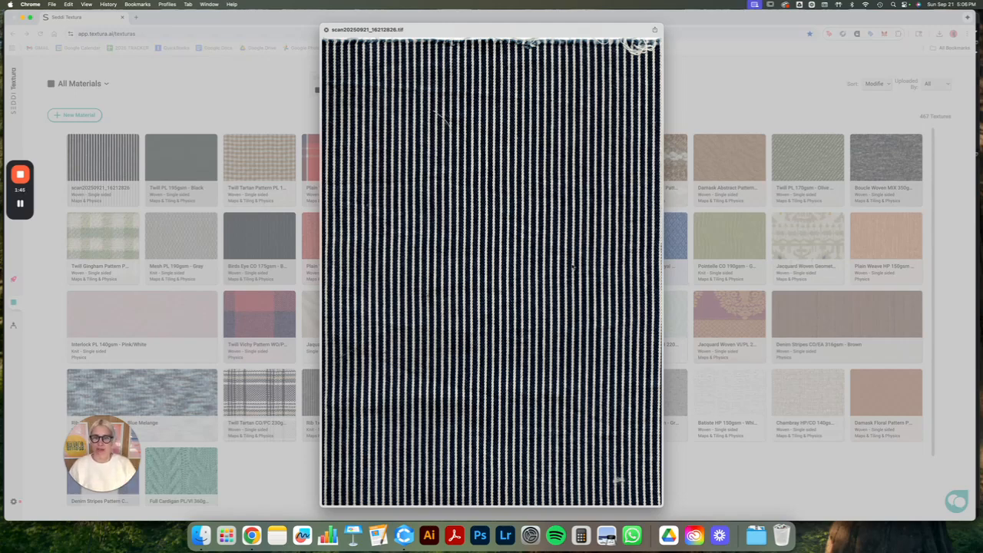
key(space)
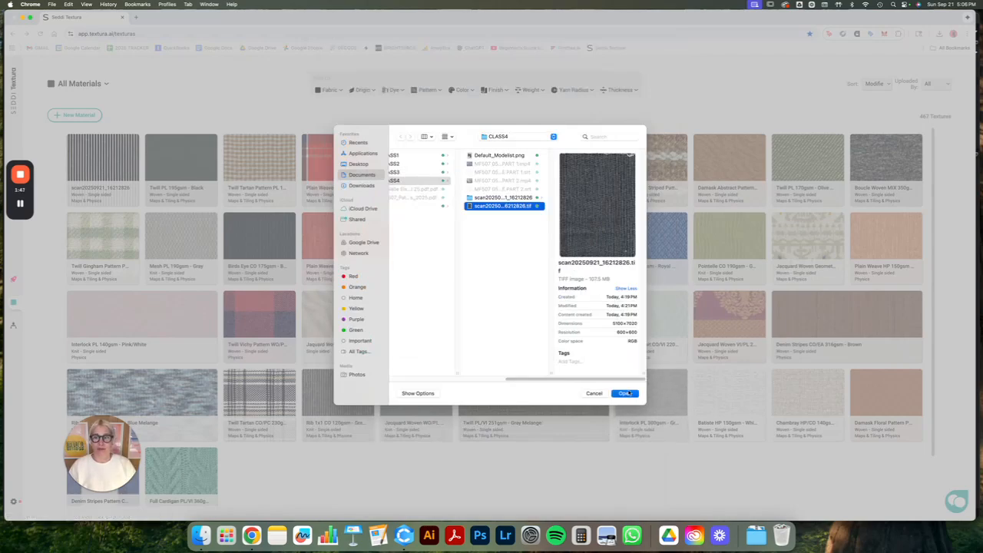
click(623, 394)
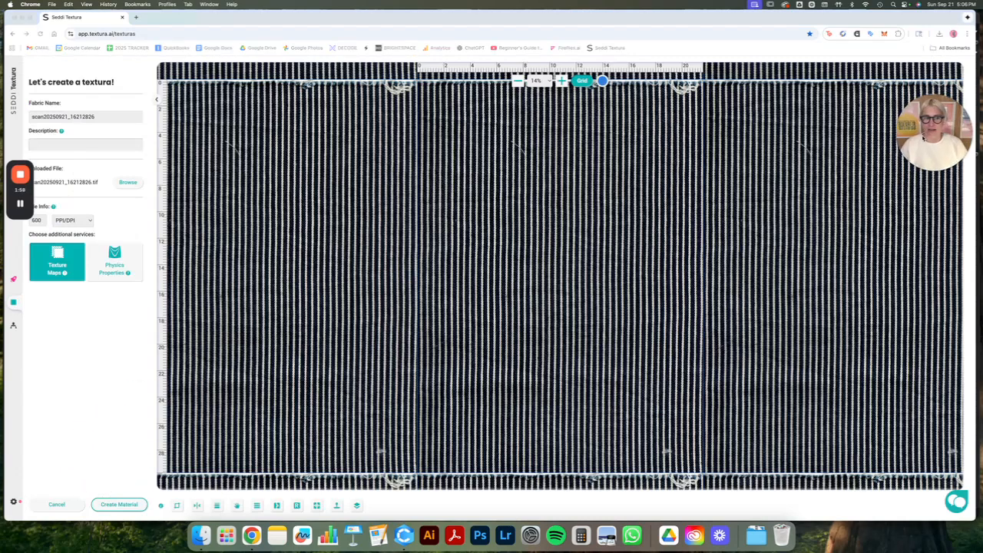
- Look over the tiled scan and rename the fabric as JAPANESE CANVAS
scroll(476, 385, down, 4)
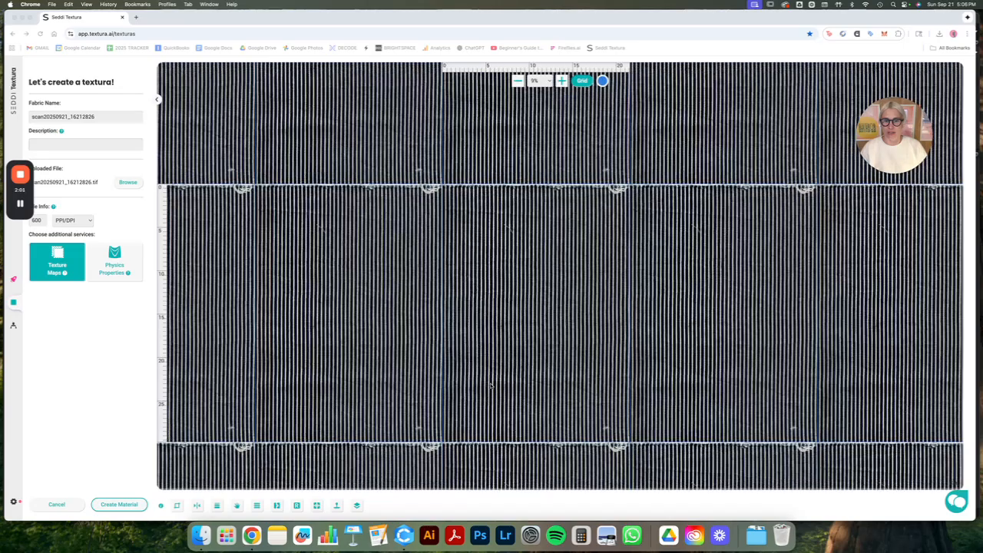
scroll(492, 385, up, 1)
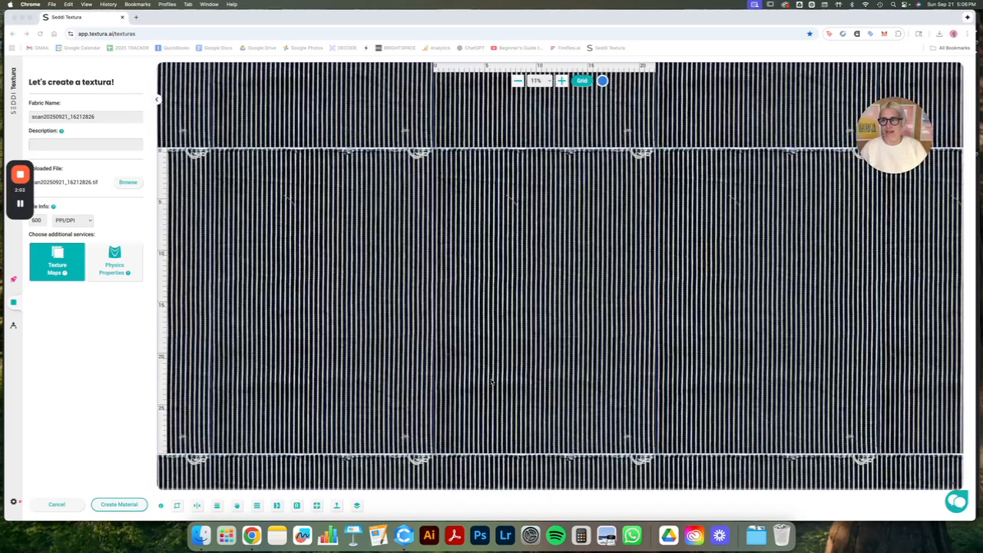
double_click(69, 117)
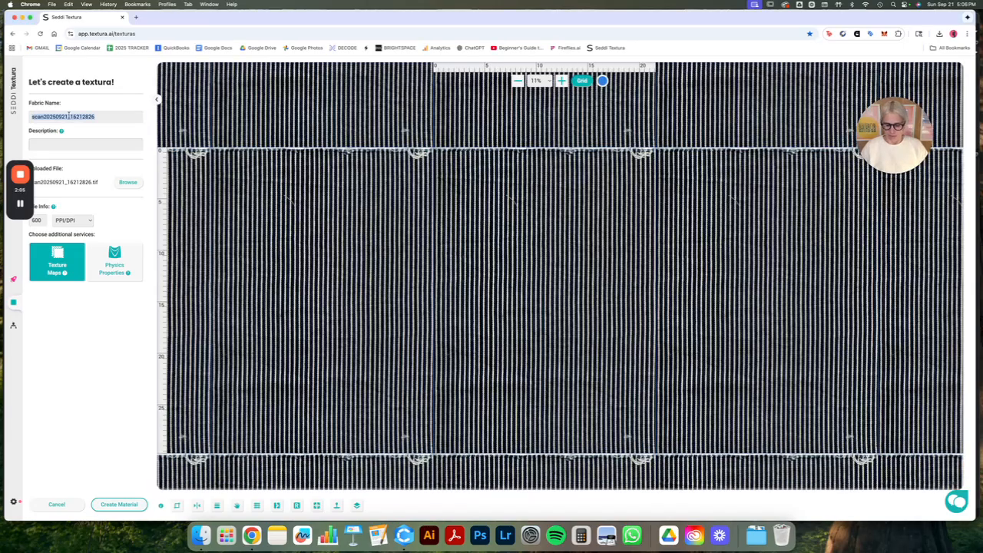
text(JAPAN)
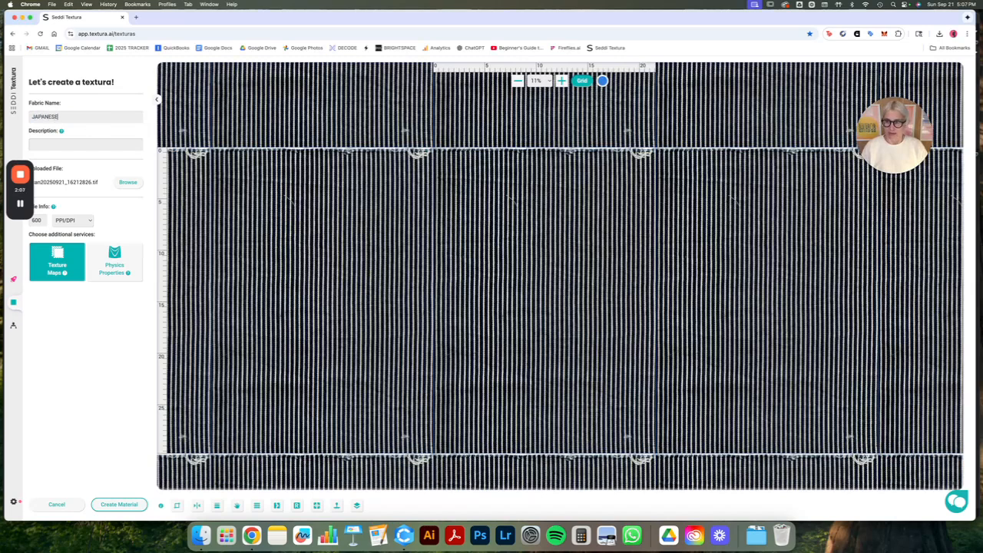
text(ESE)
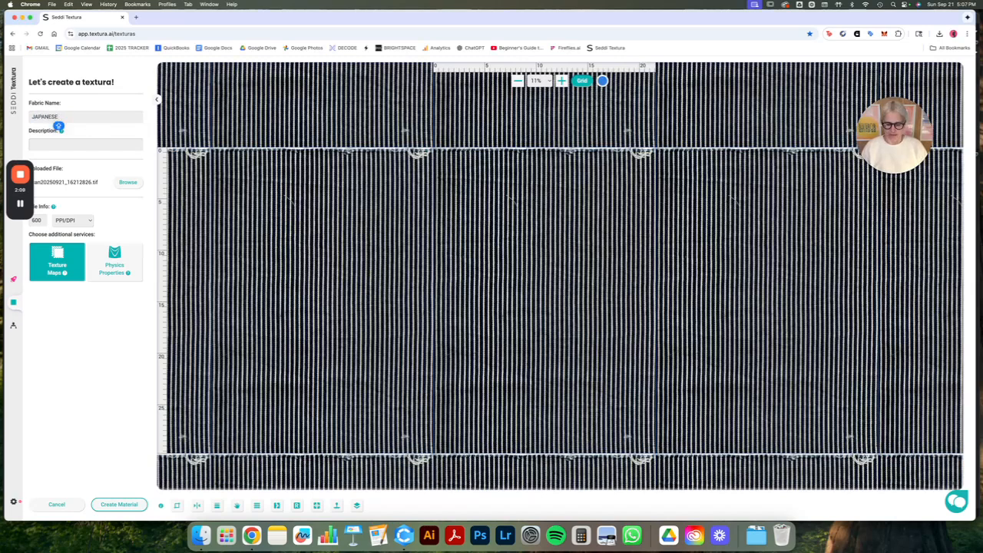
text( CANVAS)
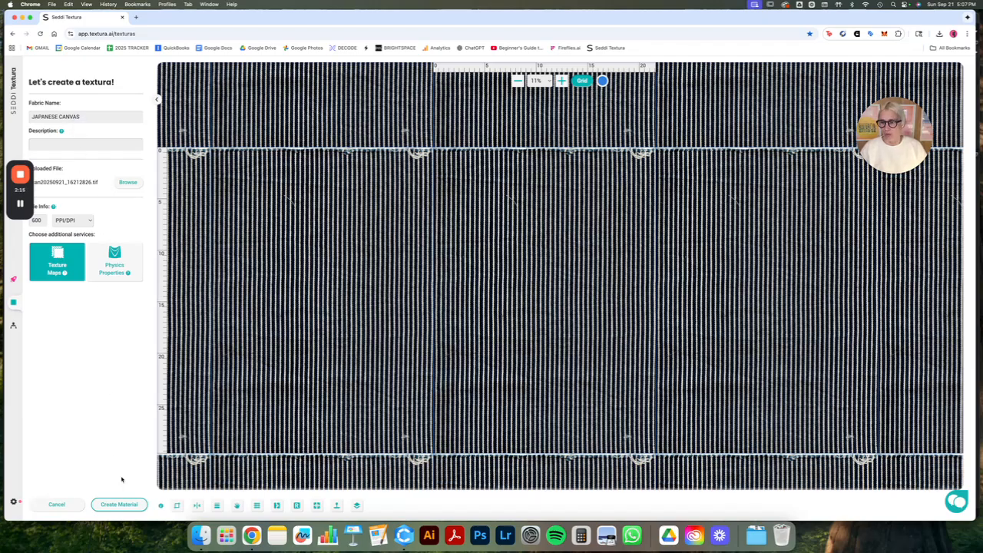
- Start a crop of the scan and shrink its frame to about 2380 x 2500 pixels, excluding the frayed edge and lint
click(177, 506)
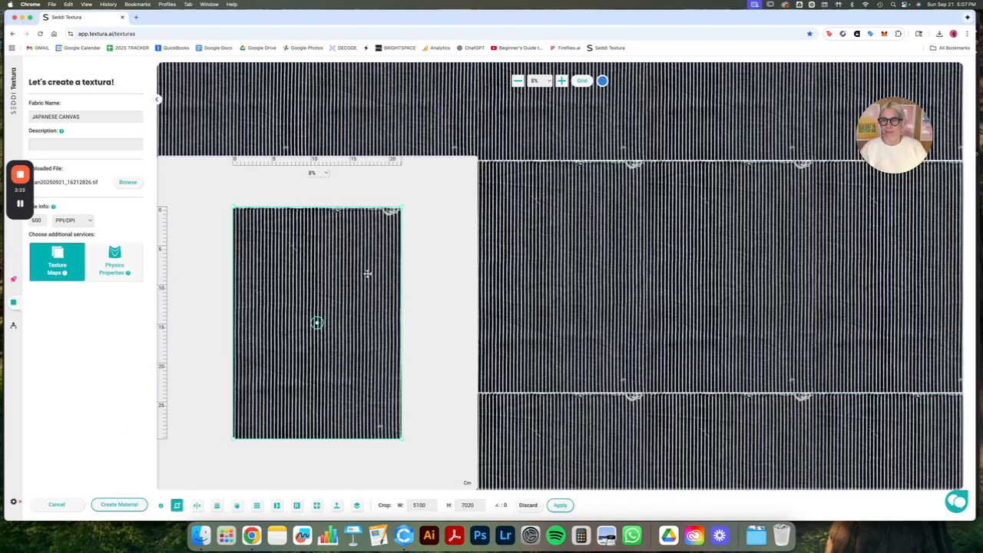
scroll(372, 406, up, 10)
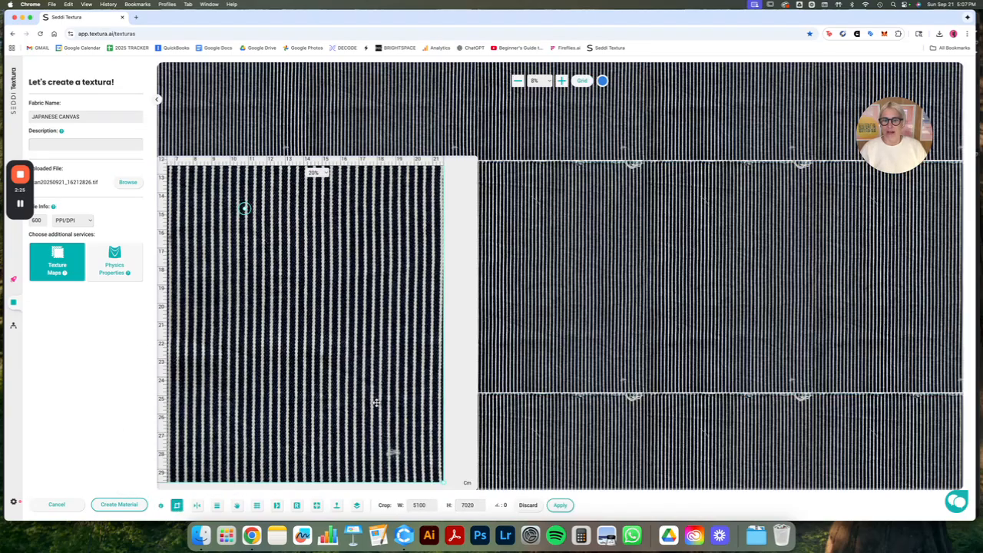
scroll(376, 403, down, 10)
scroll(695, 345, down, 1)
scroll(695, 345, down, 5)
scroll(695, 345, up, 4)
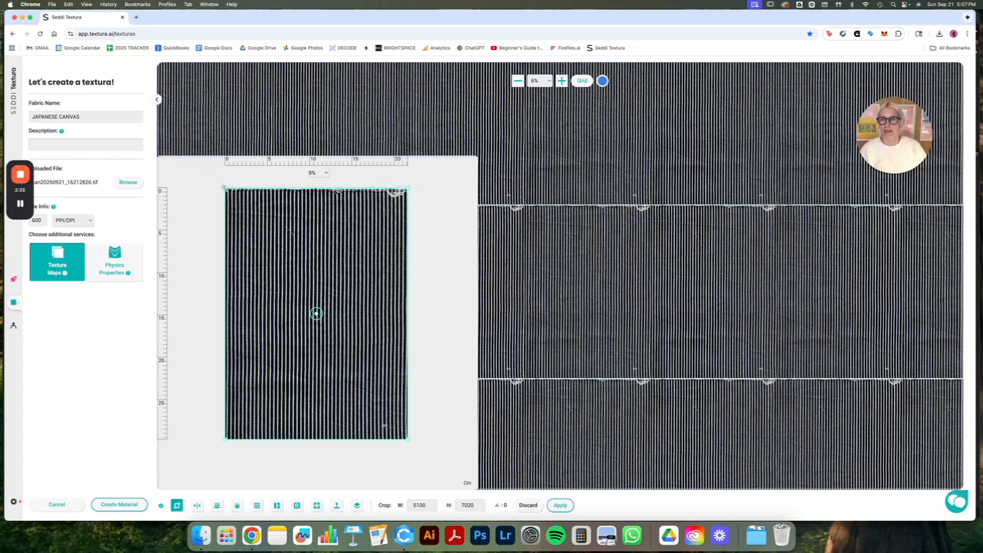
drag(225, 190, 302, 238)
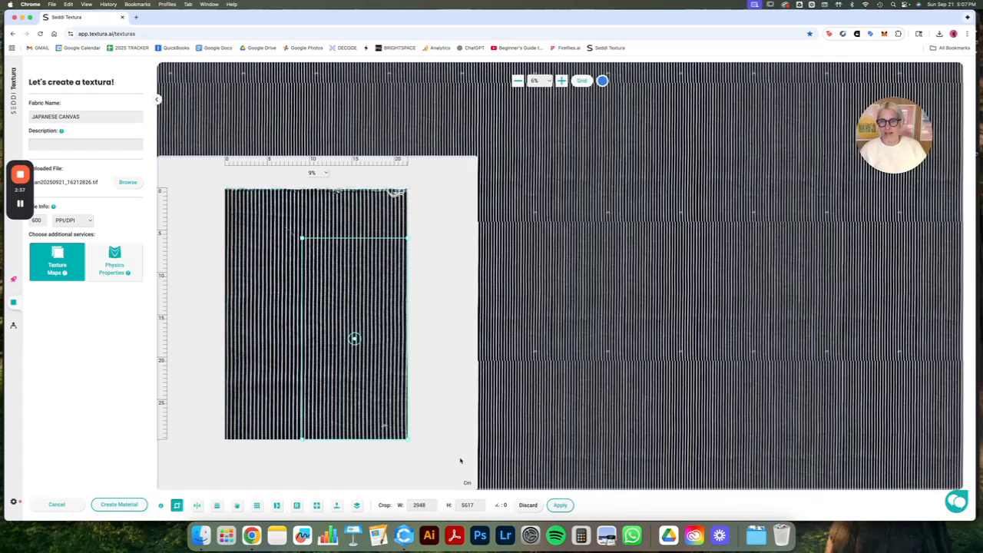
drag(408, 441, 387, 328)
- Reduce the crop frame further to about 2066 x 2000 pixels, ending its right side along a stripe
scroll(344, 269, up, 5)
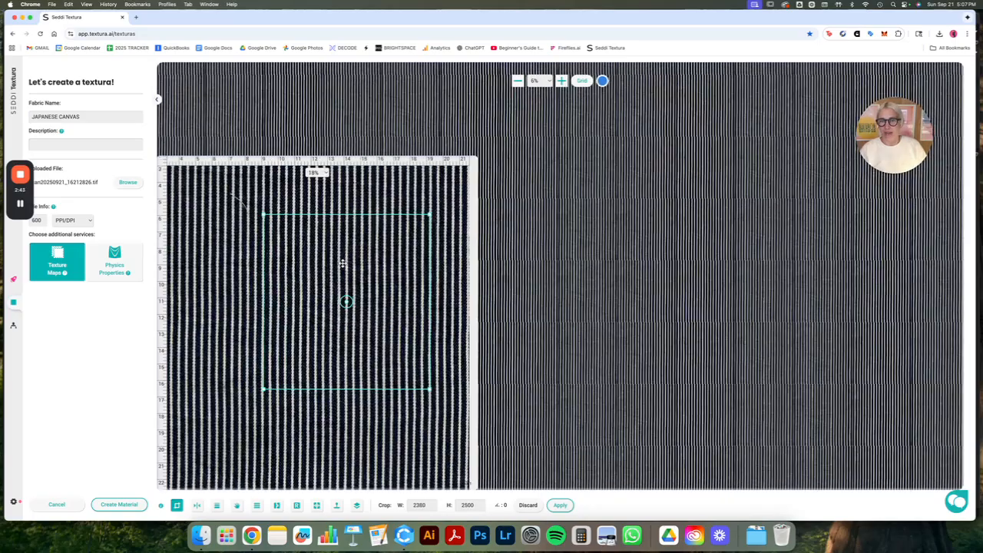
drag(406, 303, 353, 318)
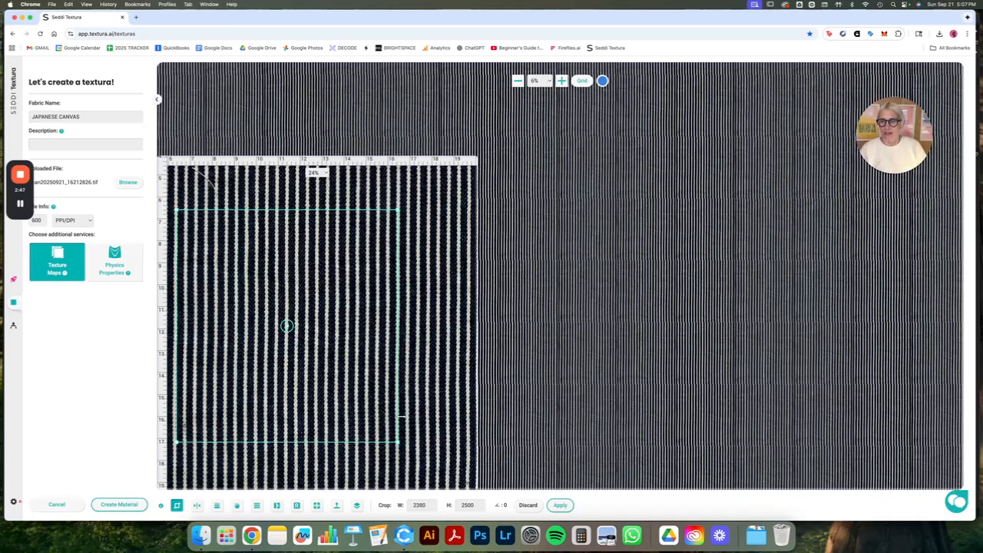
drag(395, 442, 369, 396)
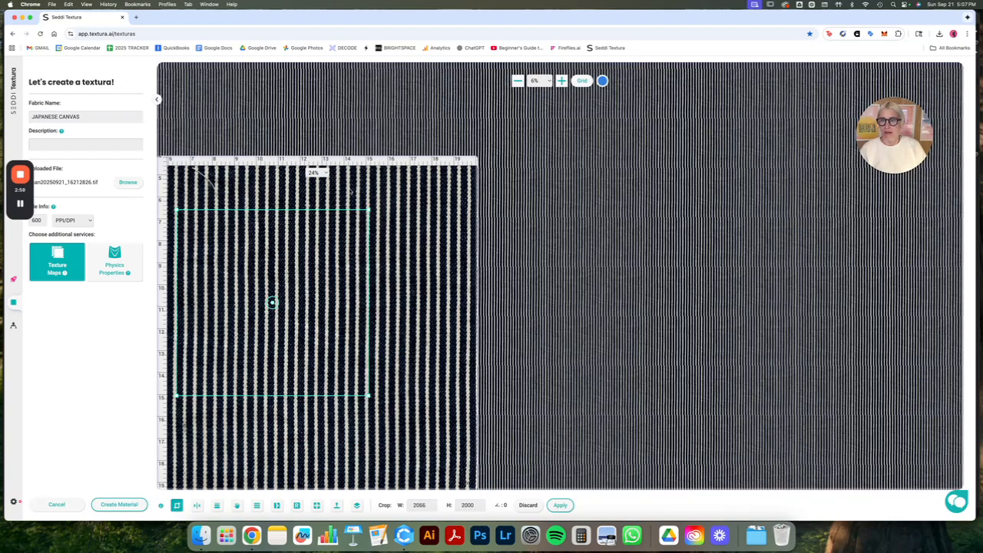
- Check the shortcut for skewing and skew the crop frame's two right corners so that side follows the edge of one stripe
mouse_move(160, 507)
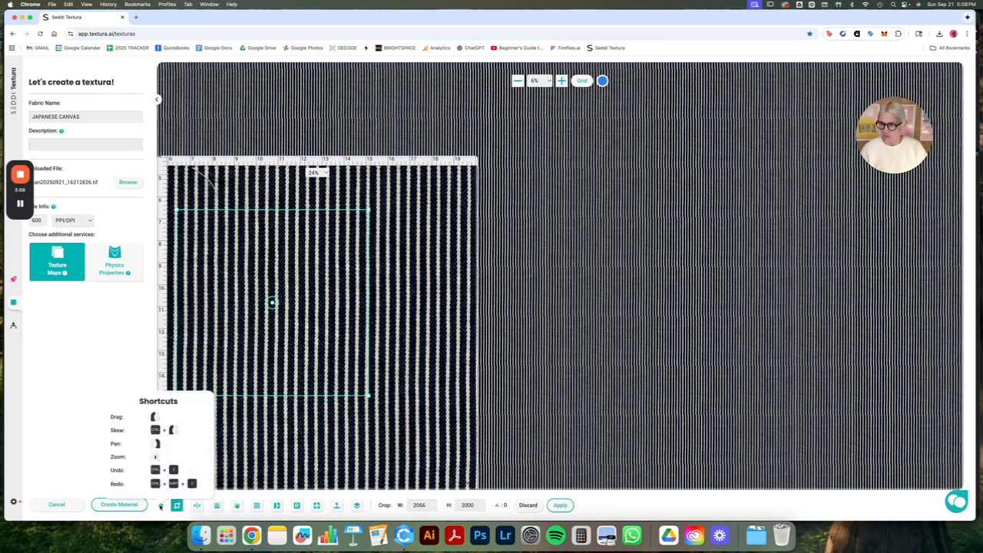
scroll(273, 302, up, 2)
drag(367, 208, 374, 210)
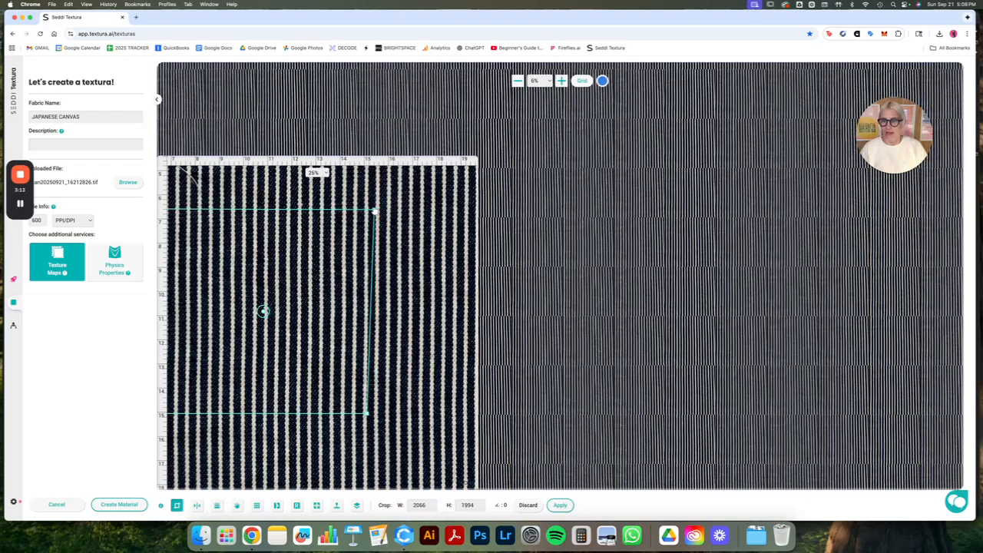
scroll(262, 311, up, 5)
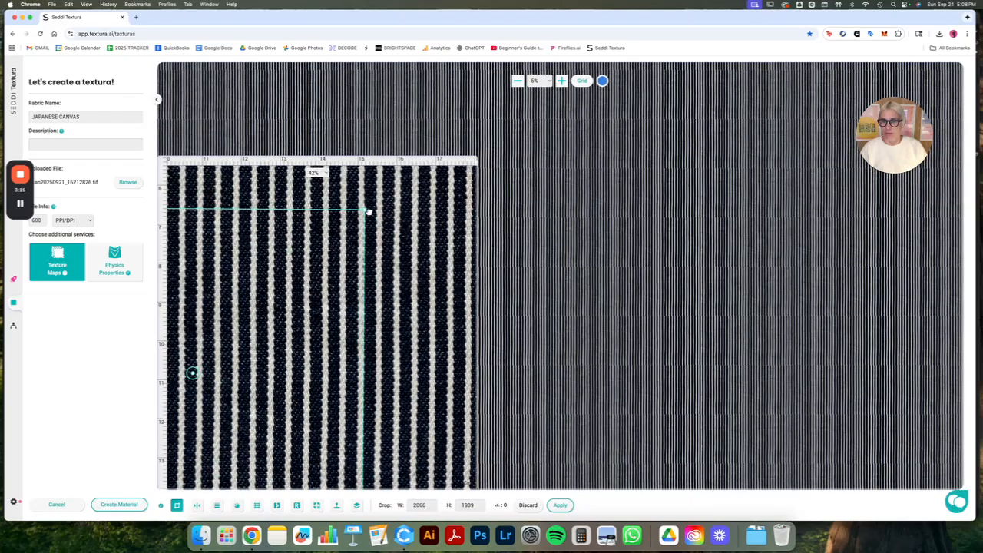
scroll(372, 254, down, 3)
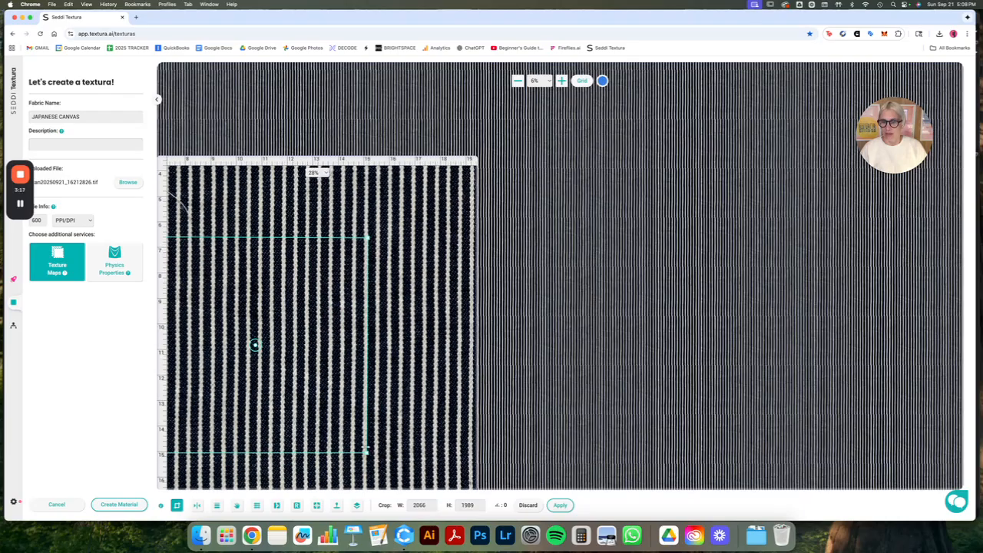
scroll(368, 452, up, 10)
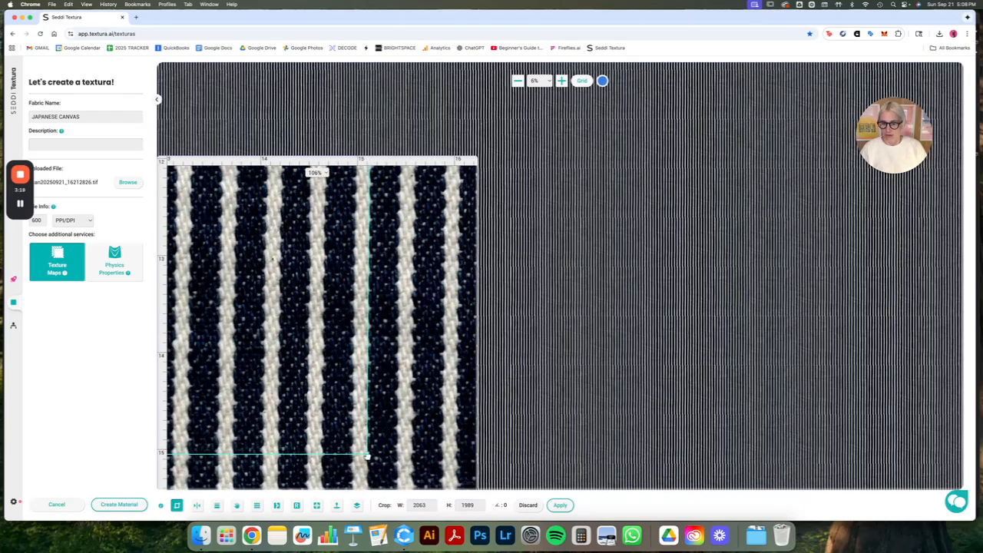
scroll(368, 457, down, 10)
- Skew the crop frame's lower-left and upper-left corners so the left side follows the edge of one white stripe
scroll(232, 456, up, 10)
drag(237, 439, 235, 439)
scroll(237, 438, down, 10)
scroll(238, 286, up, 10)
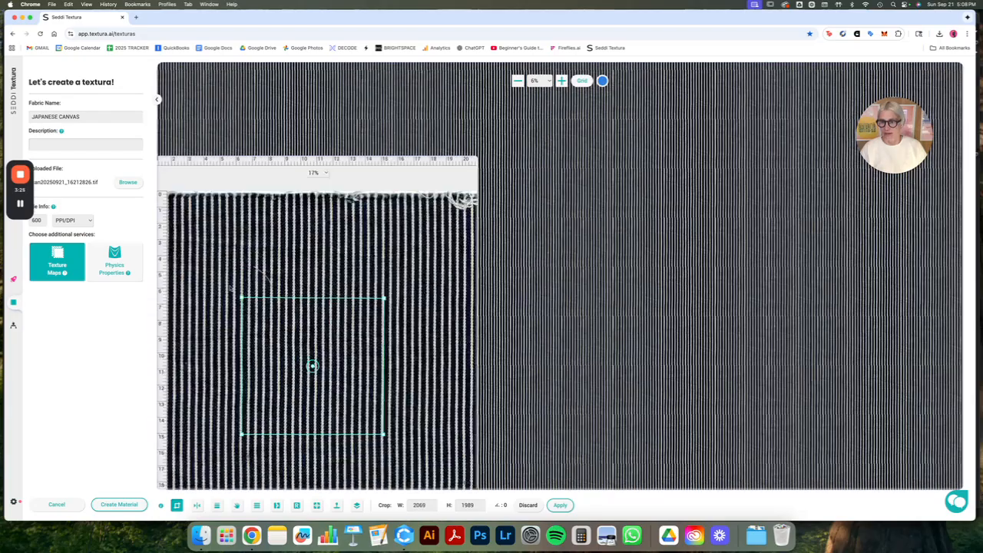
drag(238, 283, 244, 283)
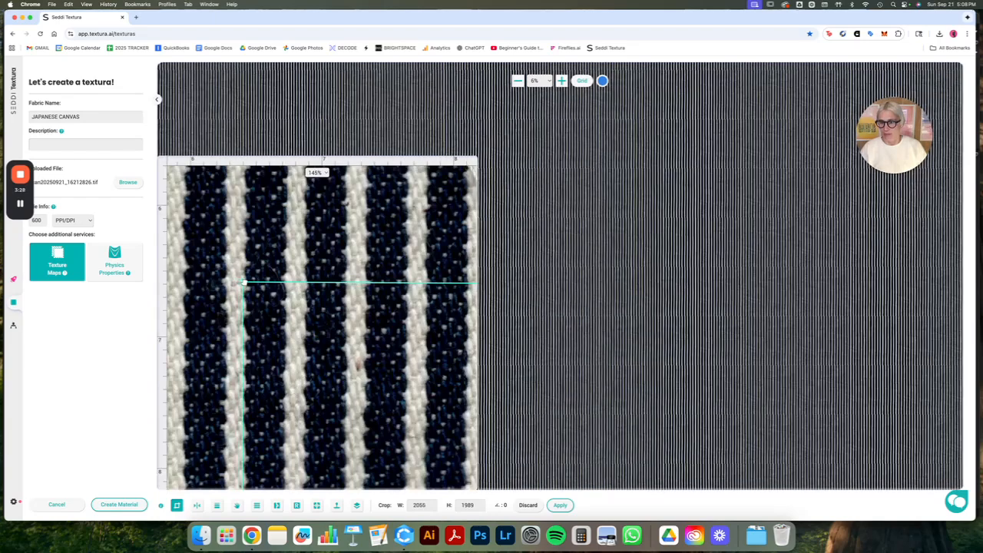
- Check the repeat of the crop in the tiling preview and apply the 2054 x 1989 pixel crop
scroll(652, 252, up, 3)
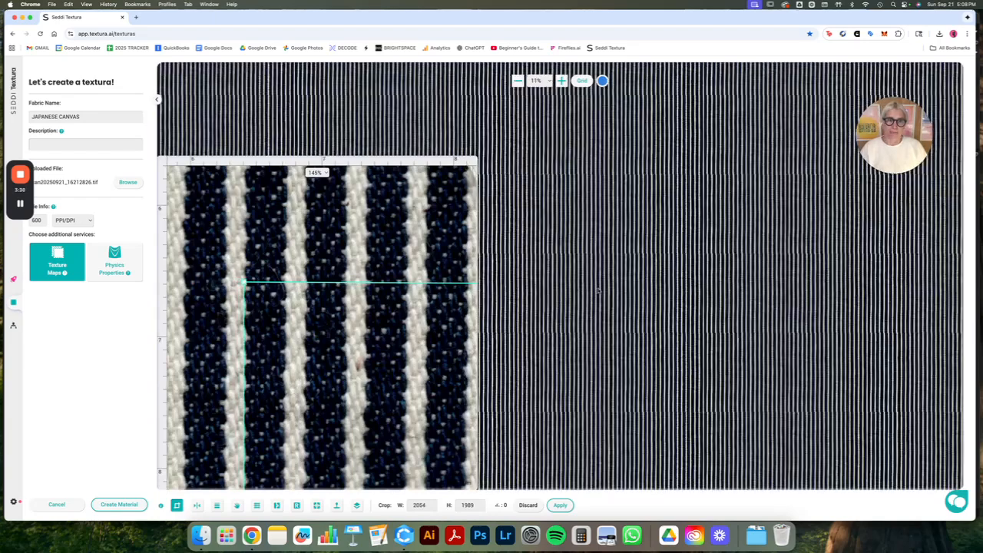
scroll(401, 315, down, 10)
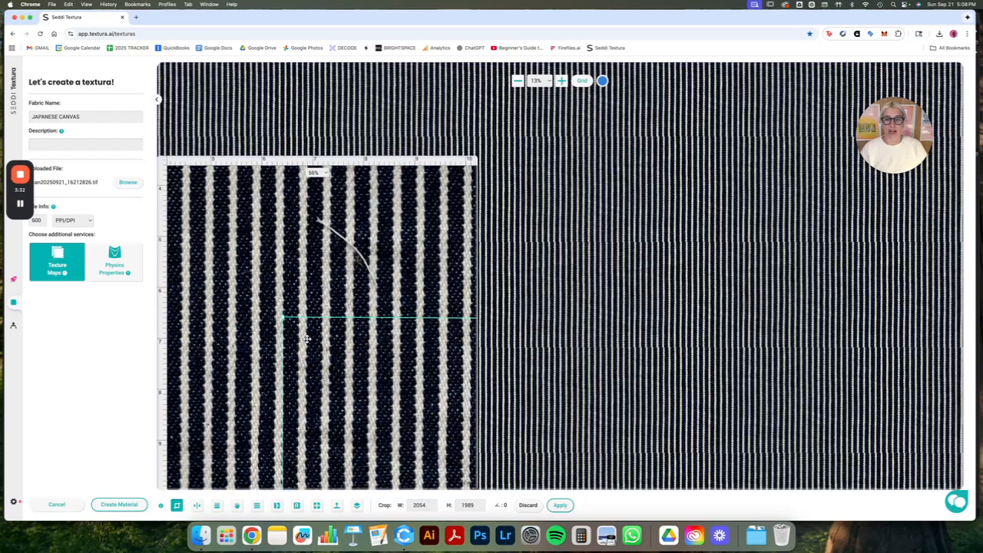
drag(402, 315, 370, 261)
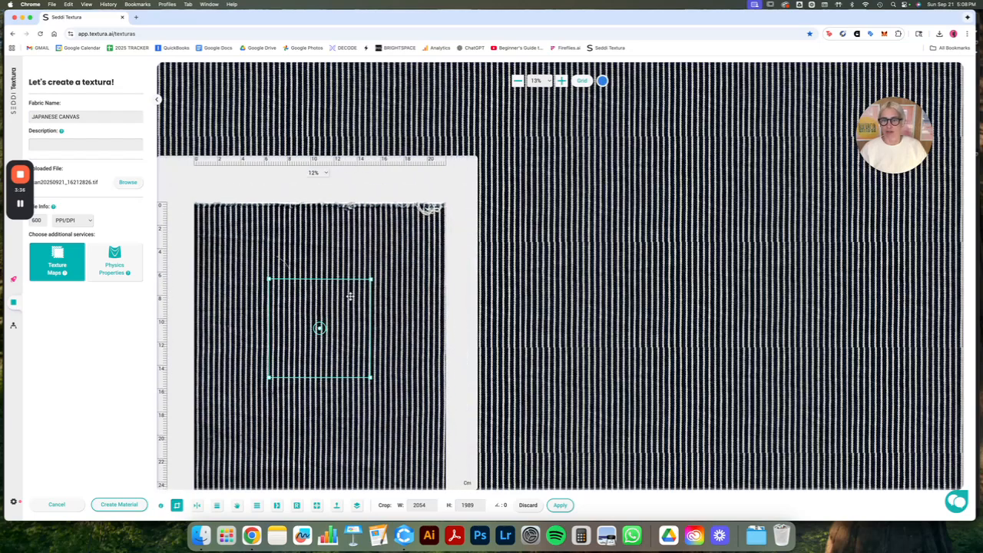
click(560, 504)
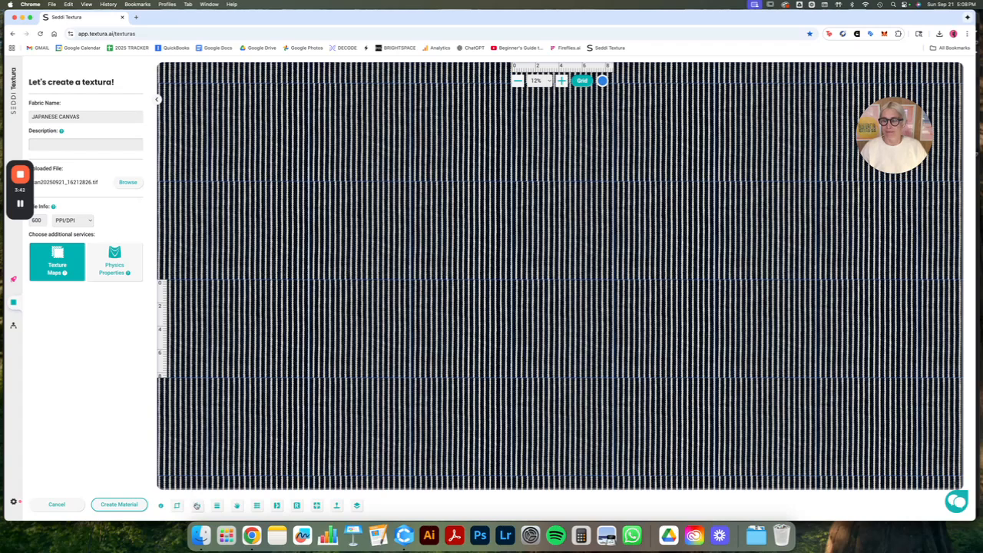
- Align the fabric vertically with the Alignment tool, using both ends of a white stripe near the middle as reference
mouse_move(196, 505)
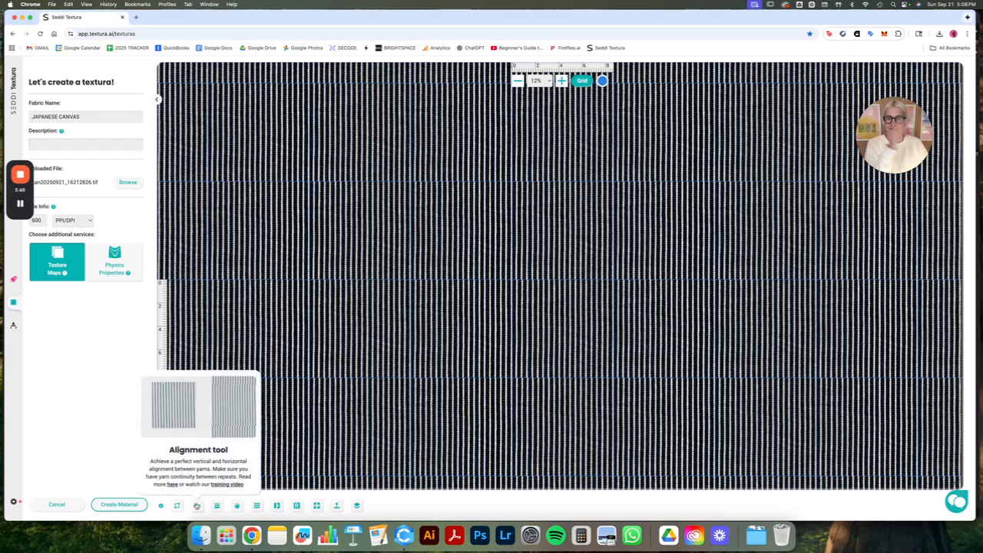
click(197, 505)
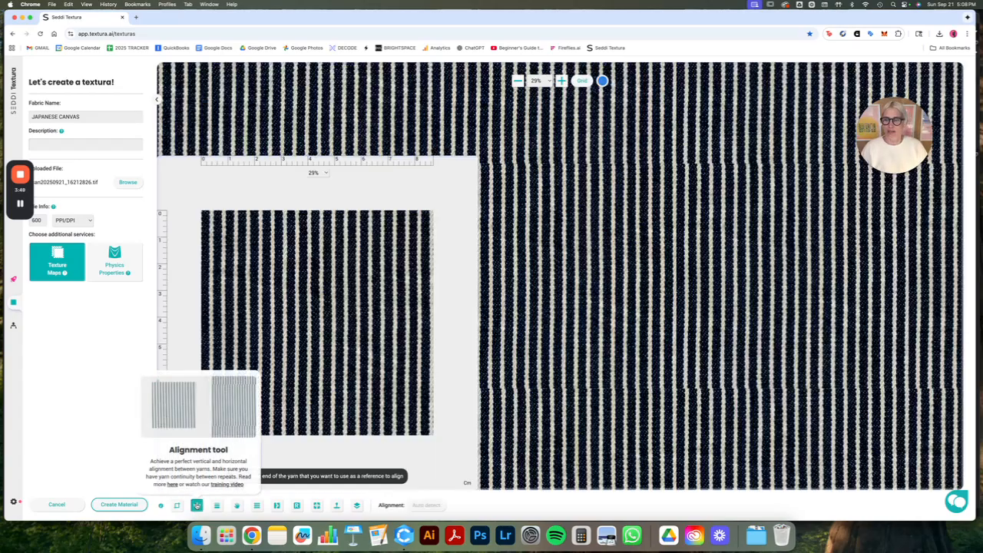
click(309, 210)
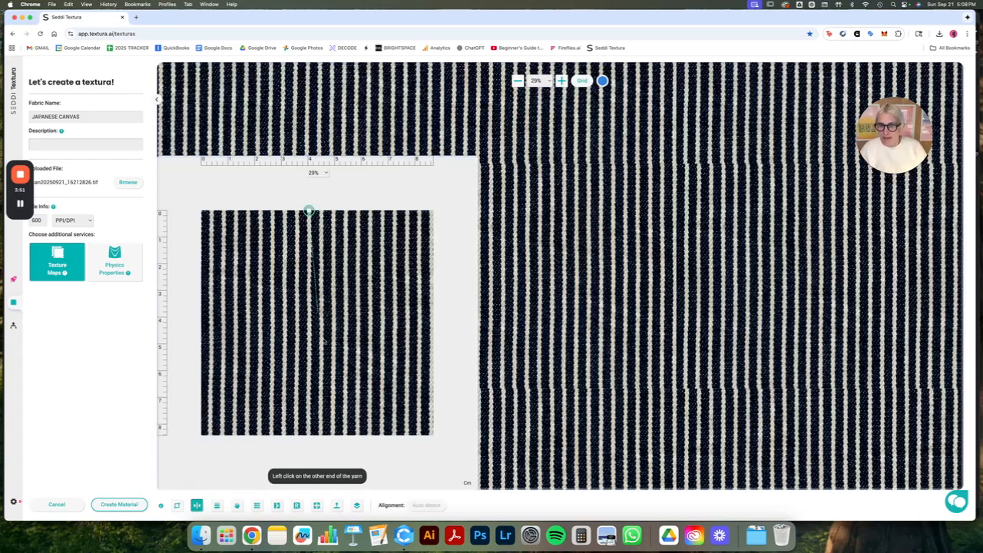
click(308, 435)
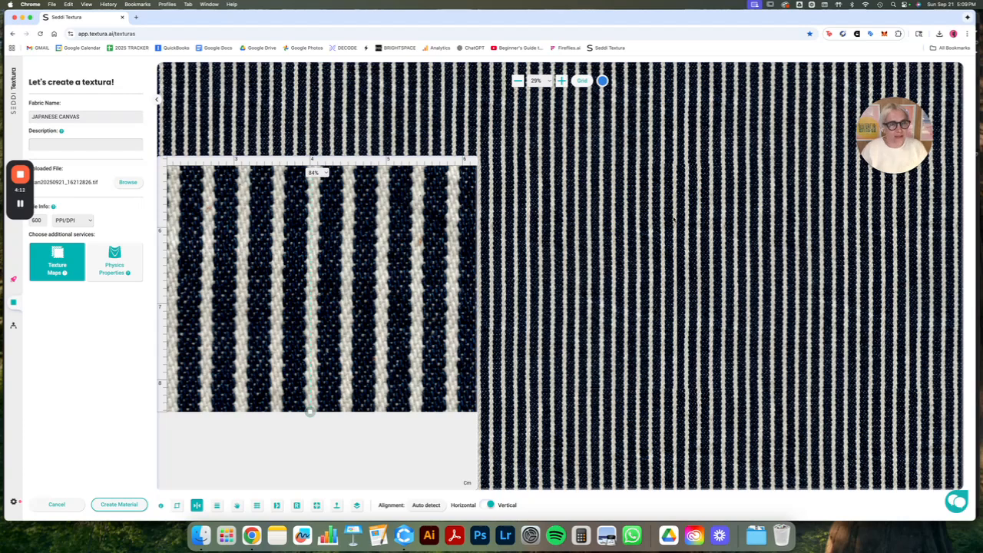
scroll(358, 311, down, 5)
scroll(359, 312, down, 1)
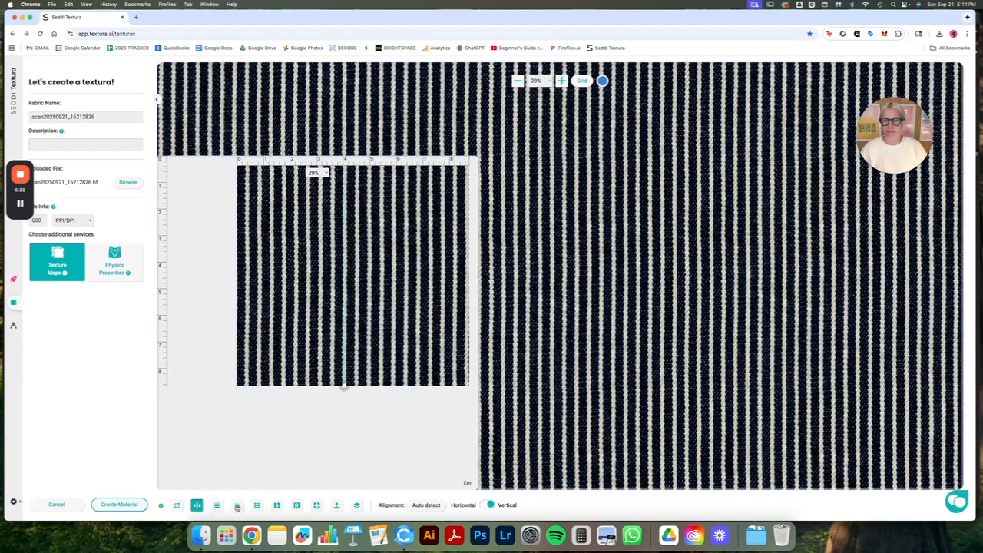
- Nudge a small area of the stripes with the Pinch tool at size 307 and smoothness 16
mouse_move(237, 508)
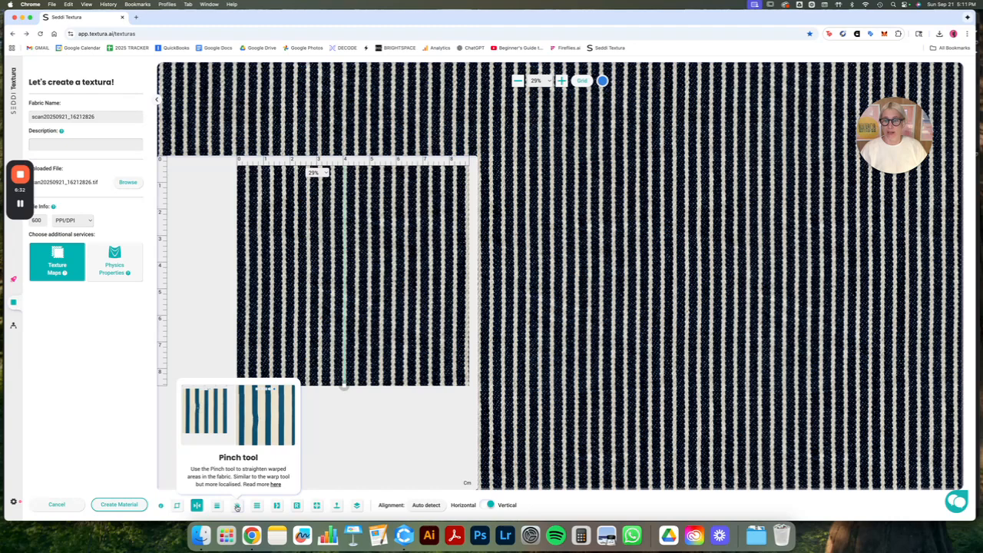
click(237, 507)
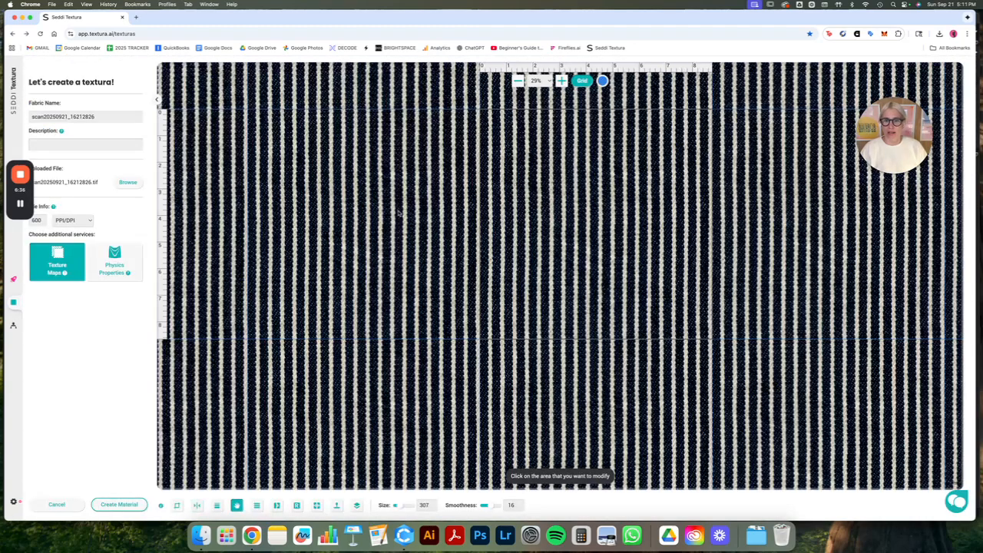
click(387, 209)
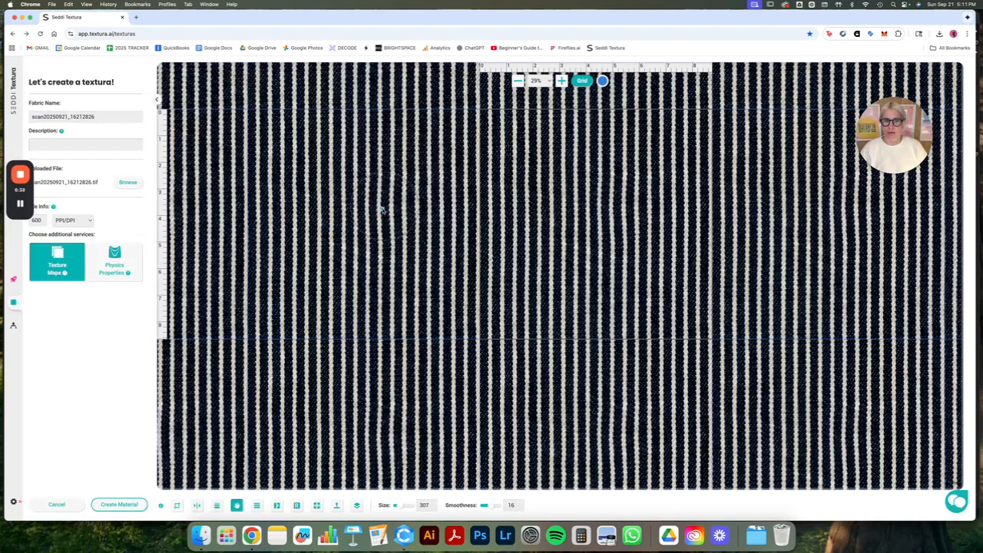
drag(387, 208, 386, 207)
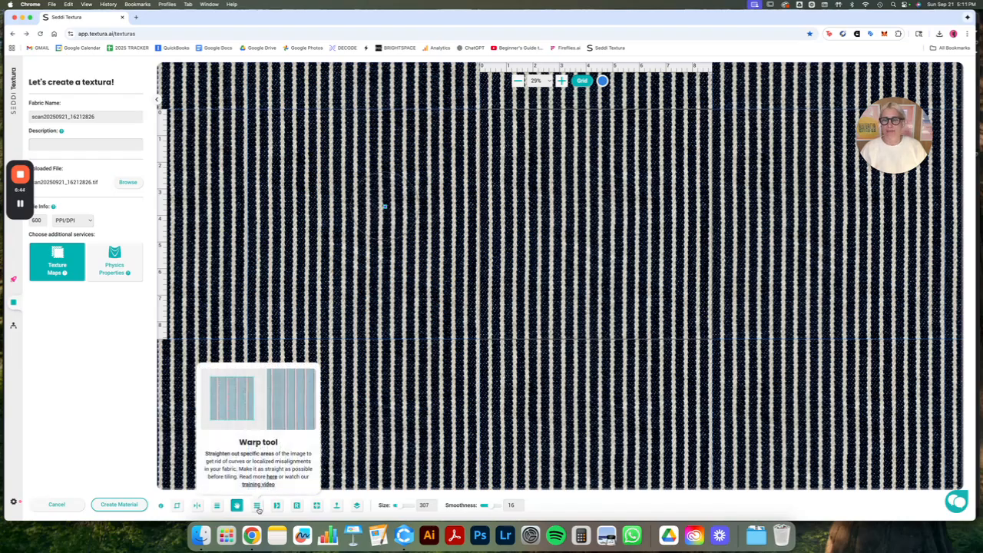
- Try warping the stripes by shifting inner points of the Warp grid, and undo the shifts
click(258, 506)
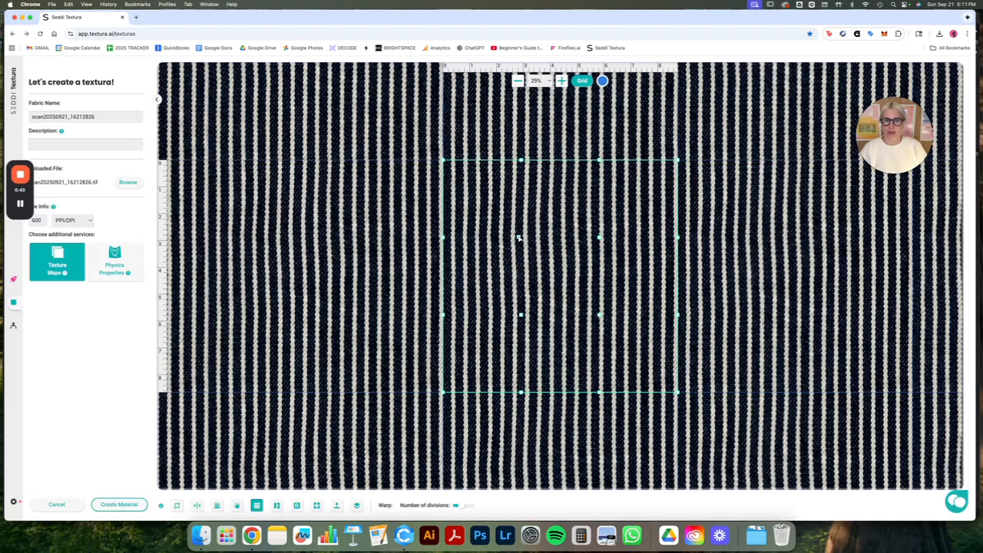
drag(599, 237, 597, 234)
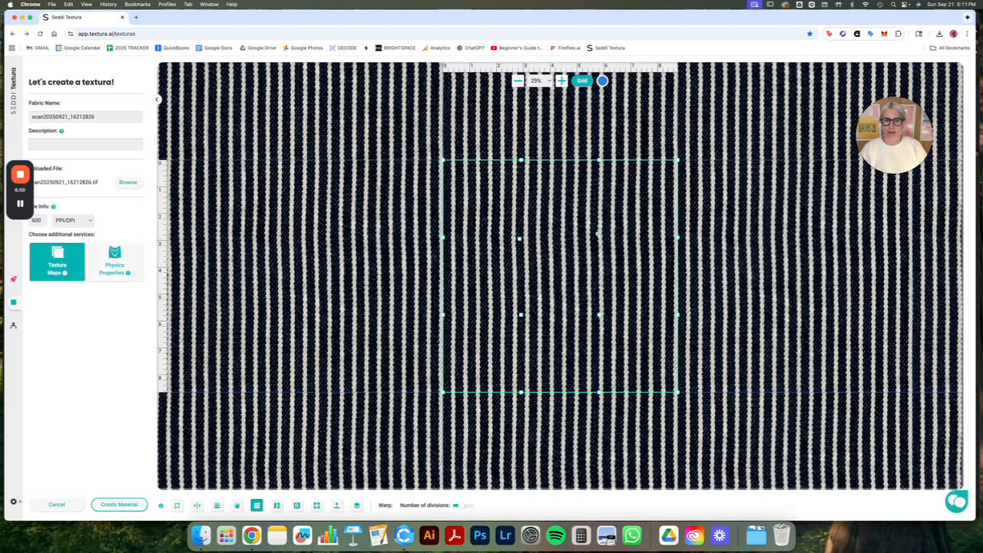
drag(599, 316, 602, 320)
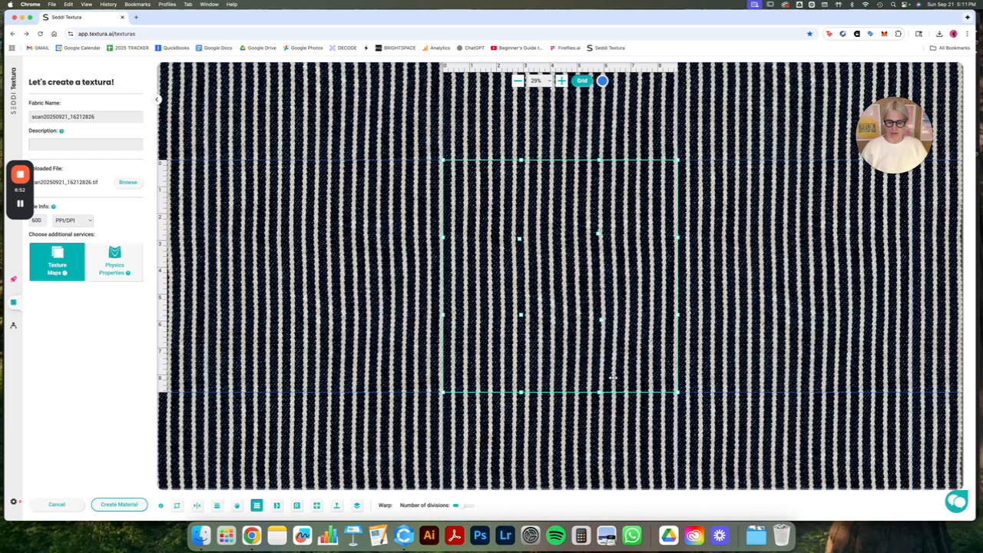
key(super+z)
key(super+z)
key(super+z)
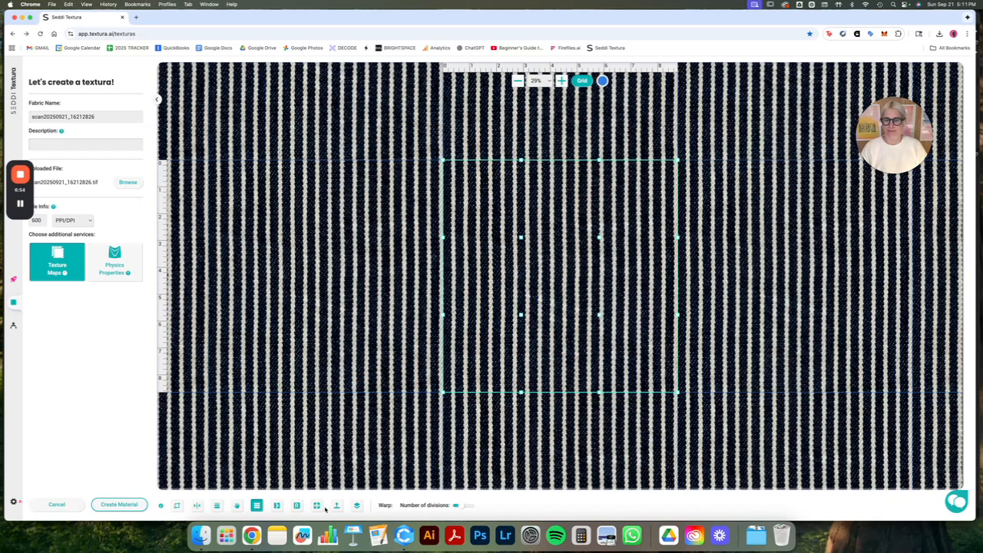
- Open the Tiling Assistant and read the descriptions of the remaining image tools, including the Clone tool
click(277, 505)
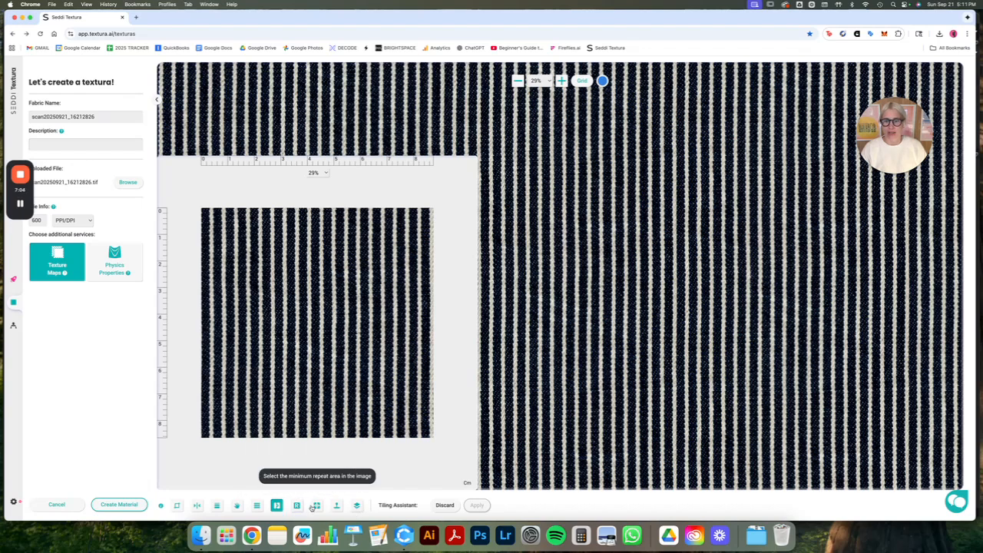
mouse_move(316, 510)
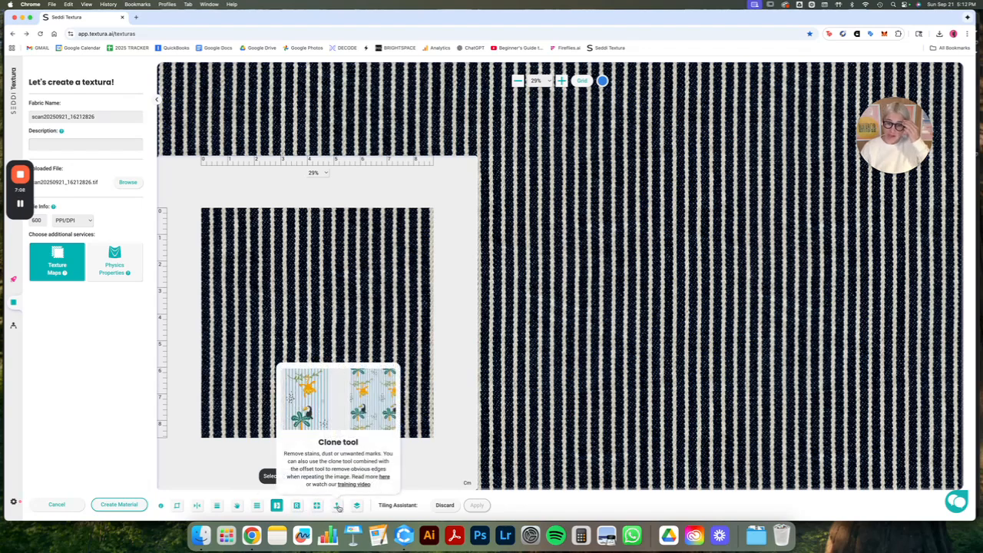
mouse_move(360, 509)
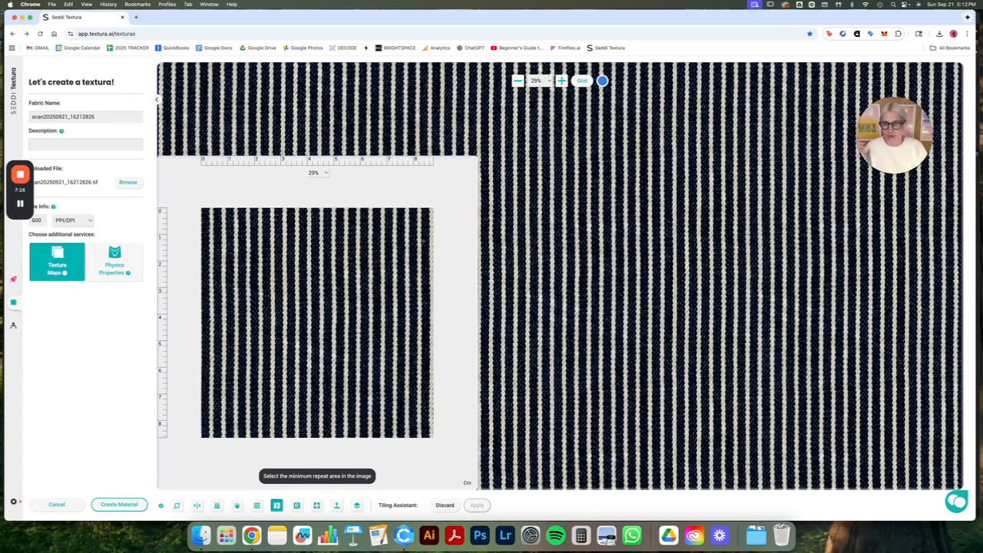
- Add physics properties to the material with family type Twill, weight 300 g/m² and a composition of Cotton (CO)
click(113, 271)
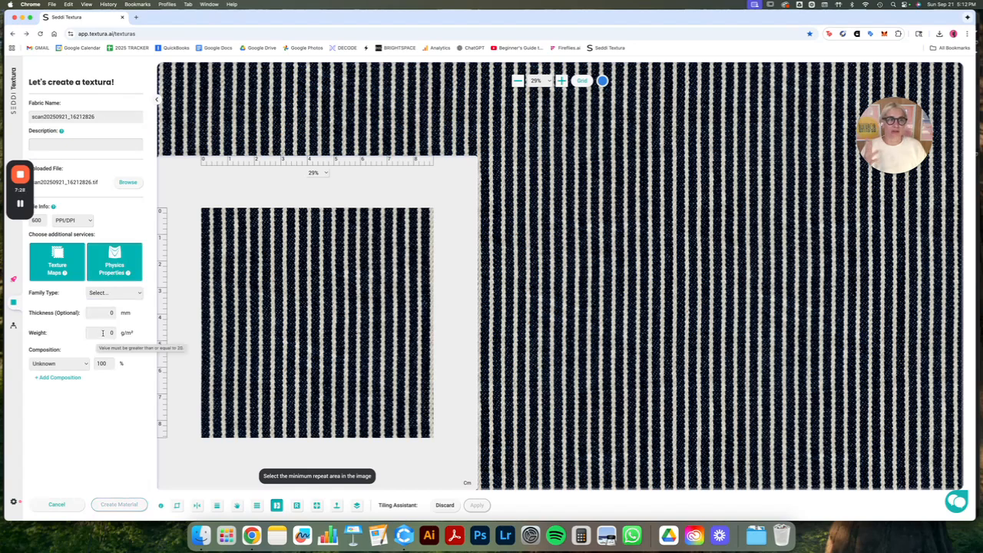
click(112, 293)
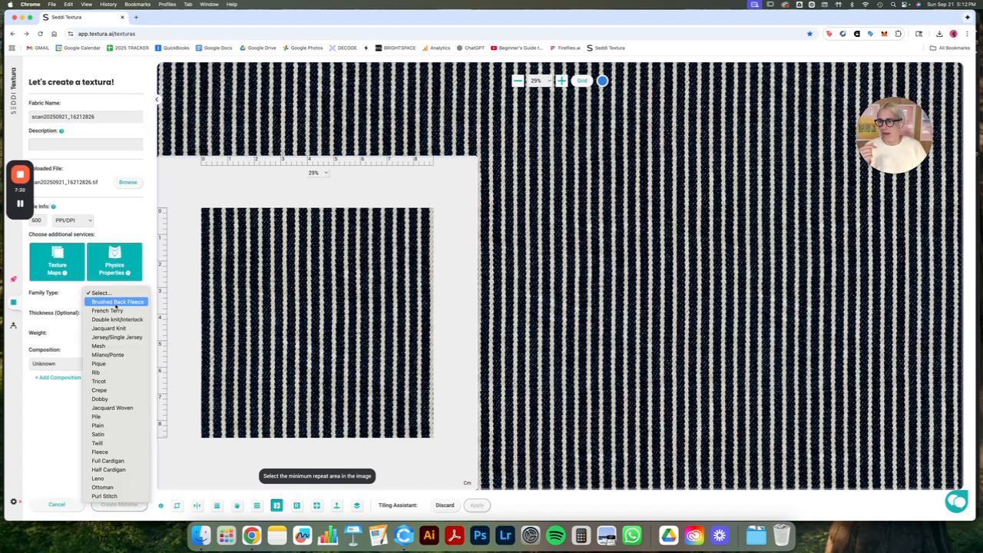
click(119, 444)
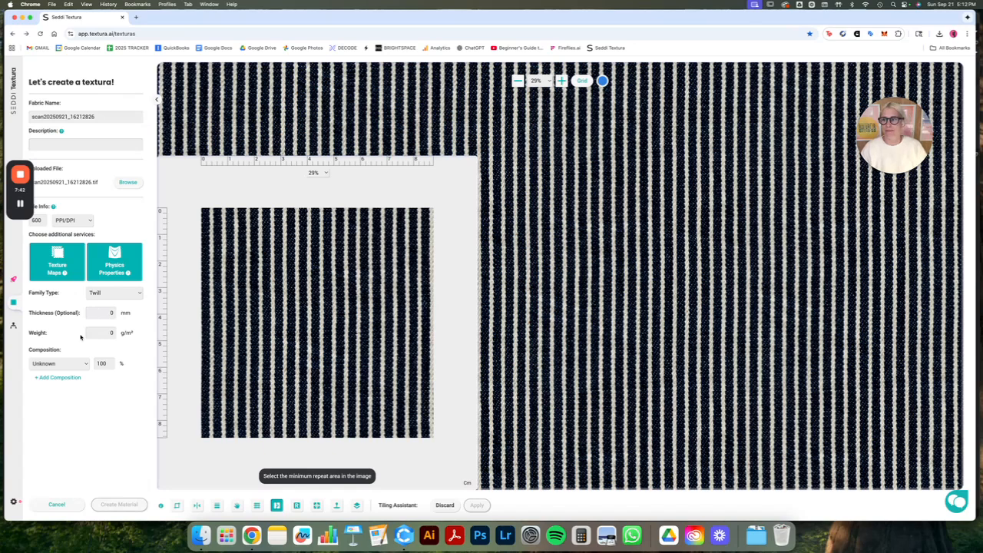
click(91, 331)
text(300)
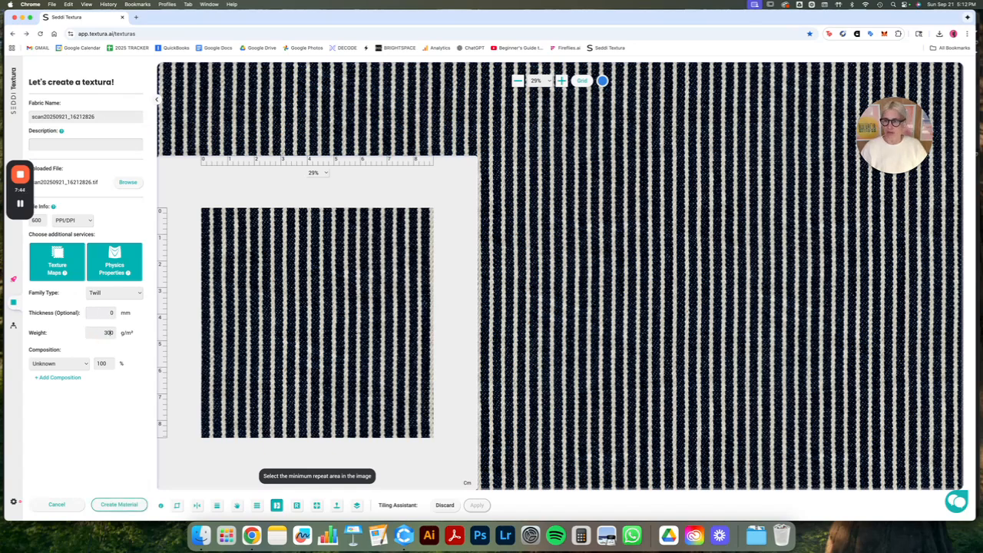
click(77, 361)
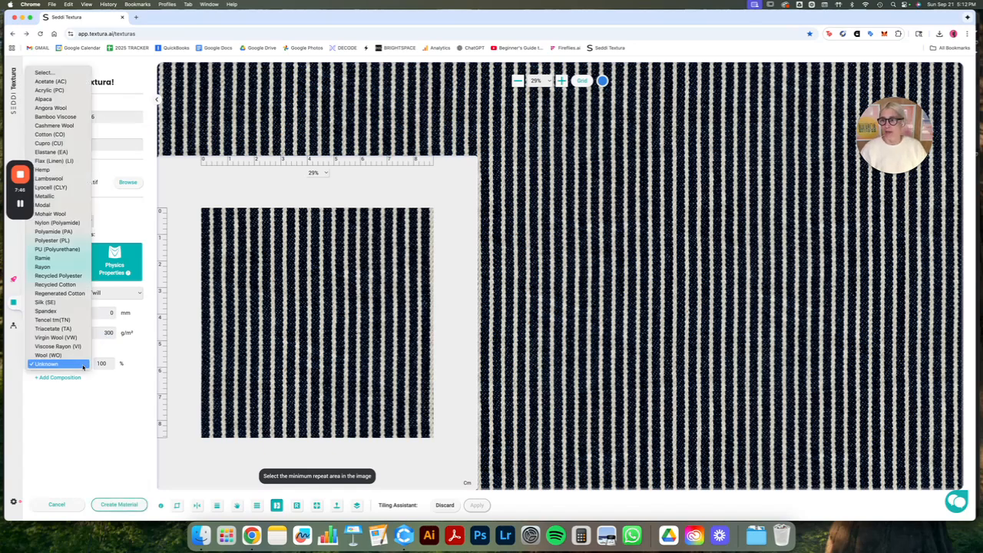
click(62, 136)
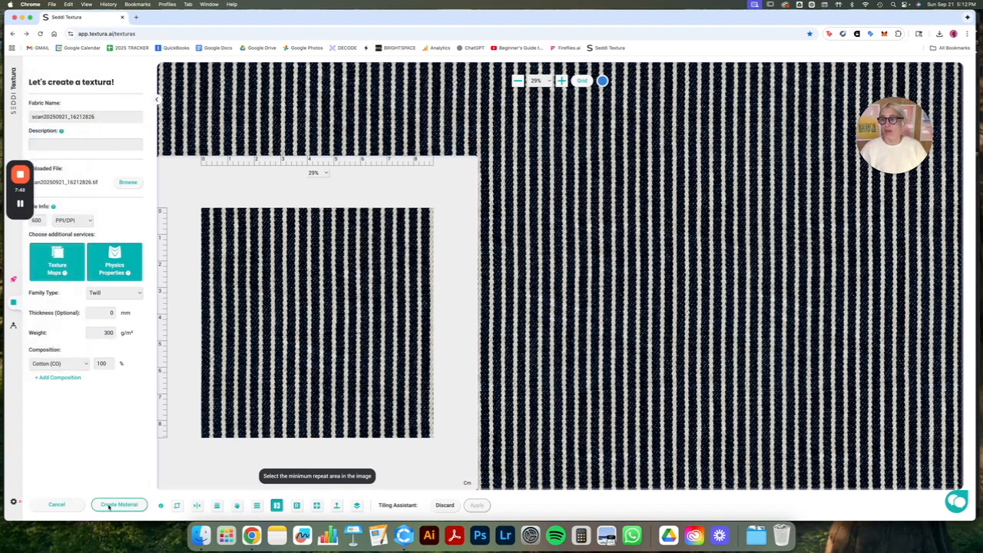
- Split the composition into 96% Cotton (CO) and 4% Recycled Polyester
click(73, 378)
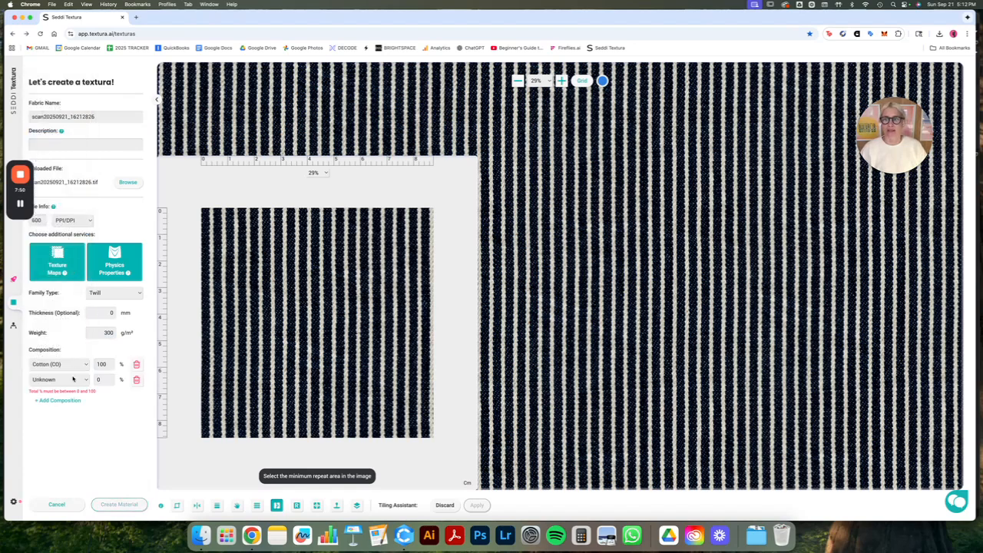
double_click(105, 364)
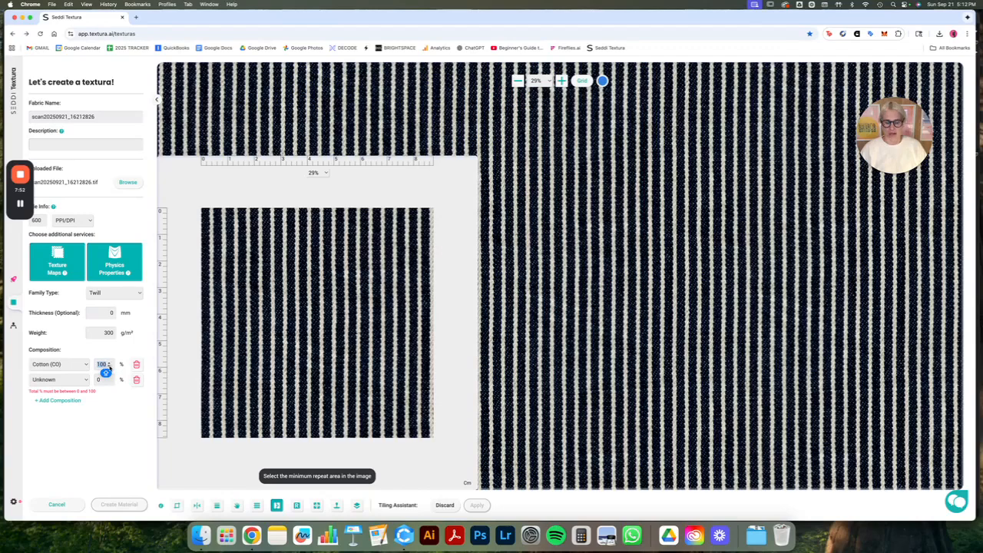
text(96)
click(57, 379)
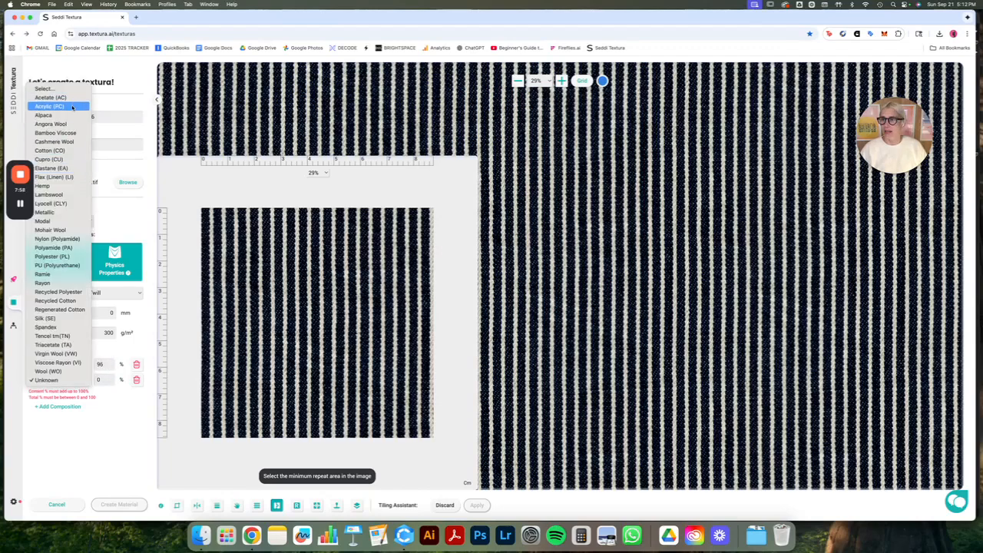
click(61, 291)
click(105, 379)
text(4)
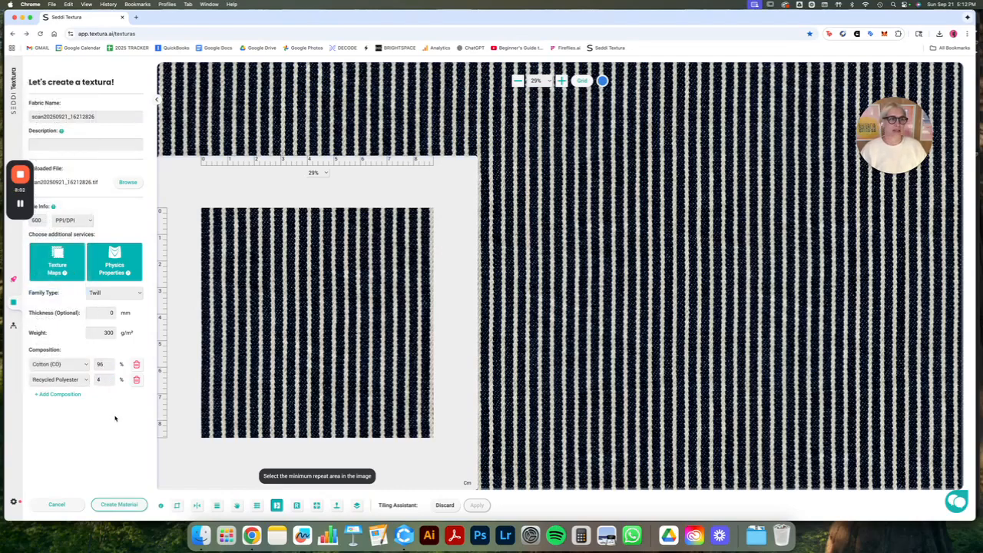
- Reduce the composition to 100% cotton only, and create the material with the latest image changes applied
click(136, 380)
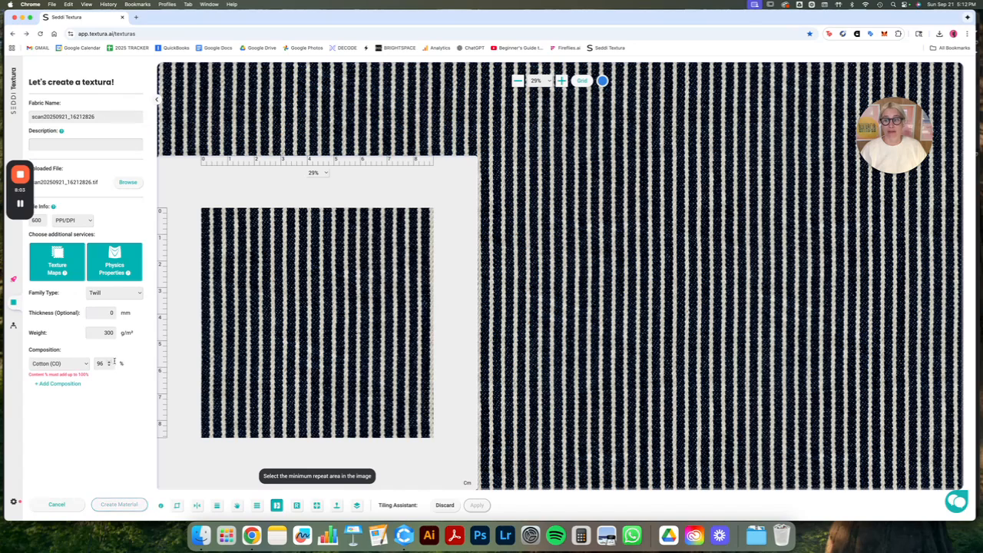
text(100)
click(119, 505)
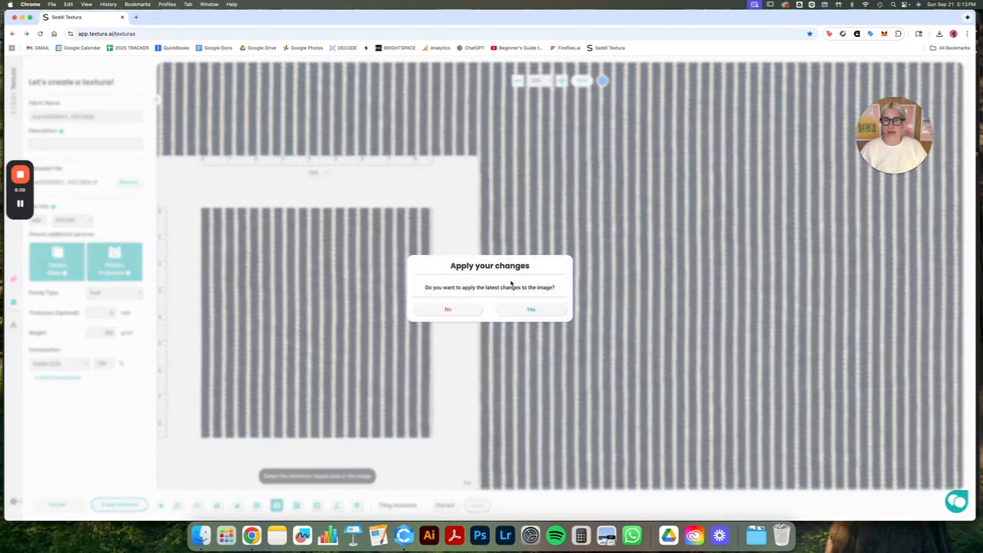
click(530, 309)
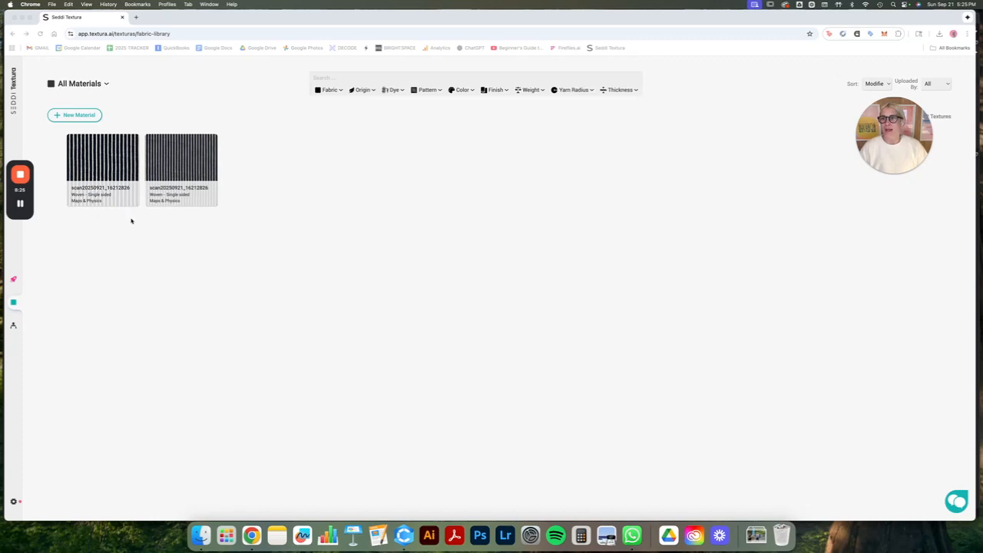
- Open the first material in the library and review its 3D drape and fabric properties
click(110, 163)
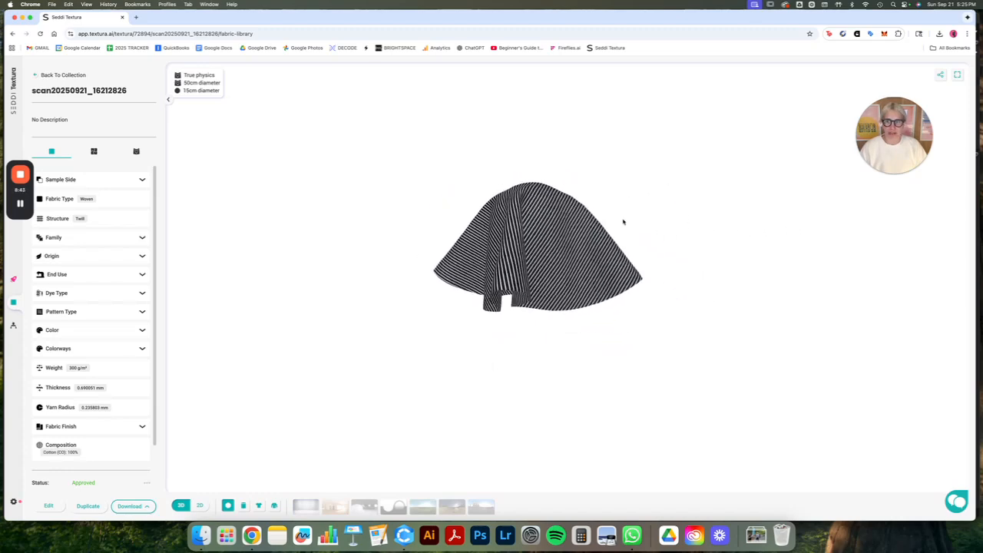
scroll(114, 260, down, 1)
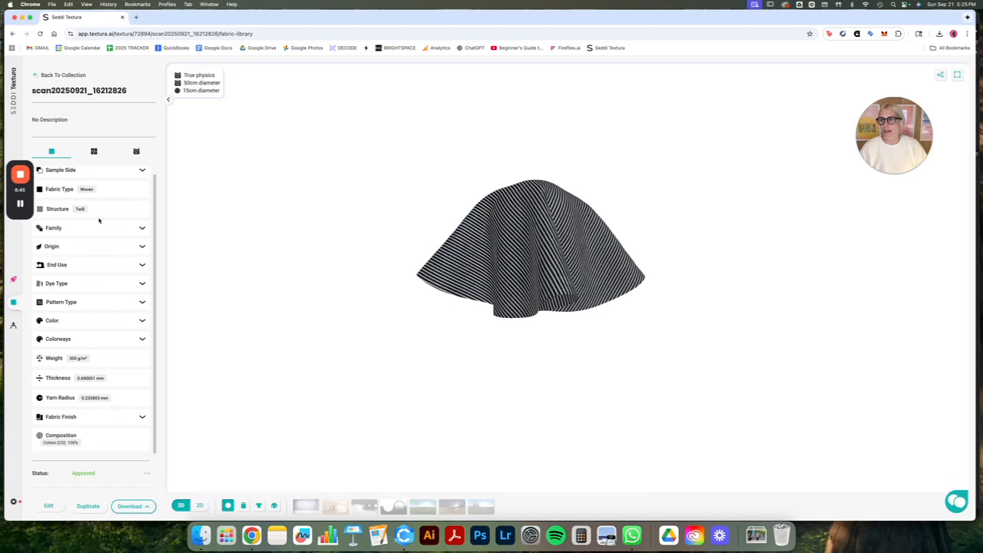
- Review the material's remaining fabric properties, its scan size and resolution, and its CLO 3D mechanical data
scroll(89, 296, down, 4)
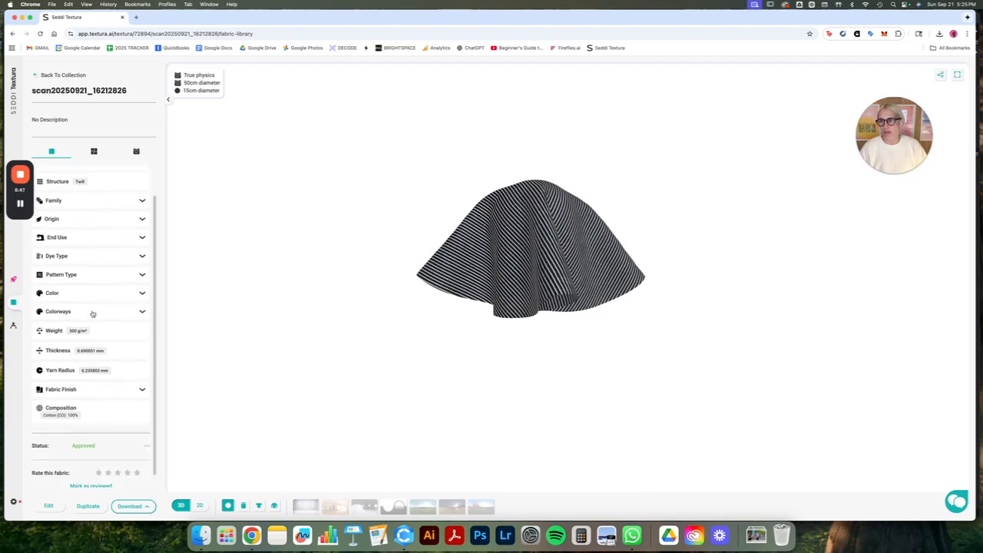
click(94, 152)
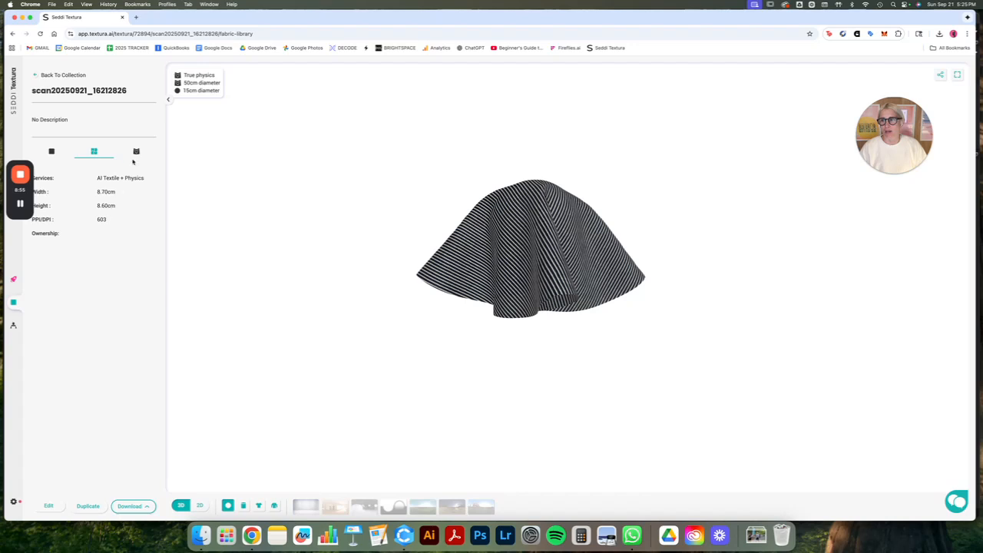
click(136, 153)
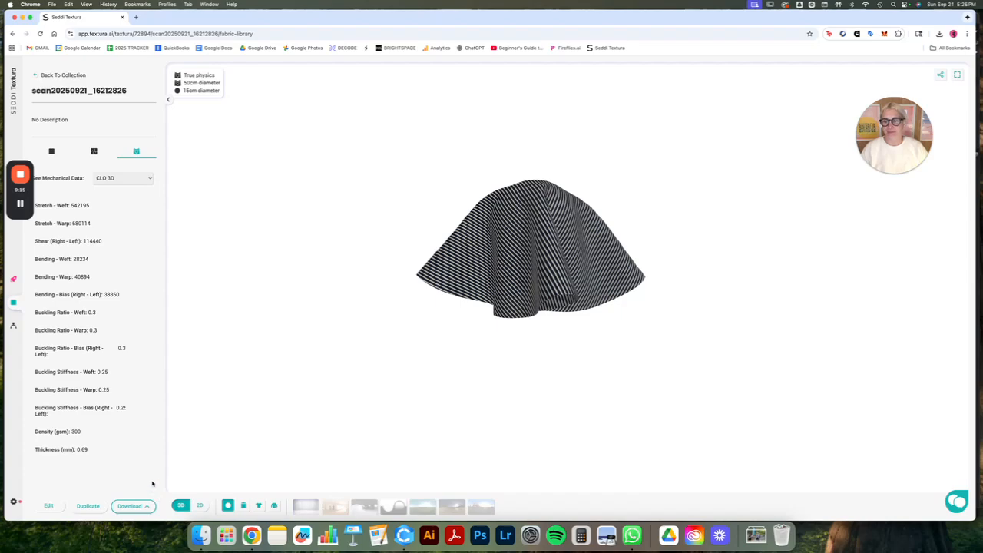
- Inspect the material's Albedo, Normal, Specular, Alpha, Roughness and Displacement maps in the 2D view
click(199, 505)
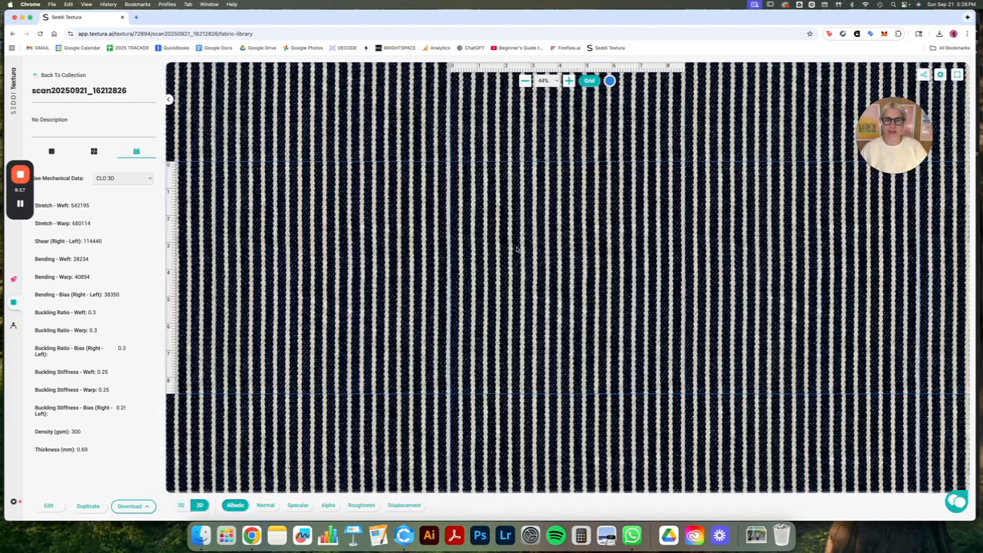
click(181, 506)
click(199, 505)
click(265, 505)
click(298, 505)
click(326, 506)
click(361, 507)
click(403, 507)
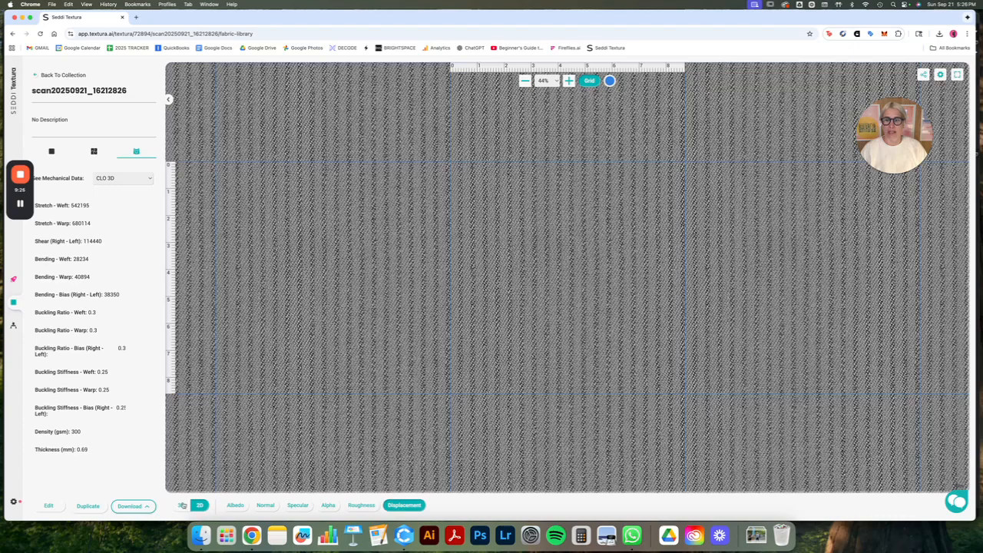
- Preview the material in 3D on the alternative sample shapes, including the T-shirt and the dress on the avatar
click(182, 506)
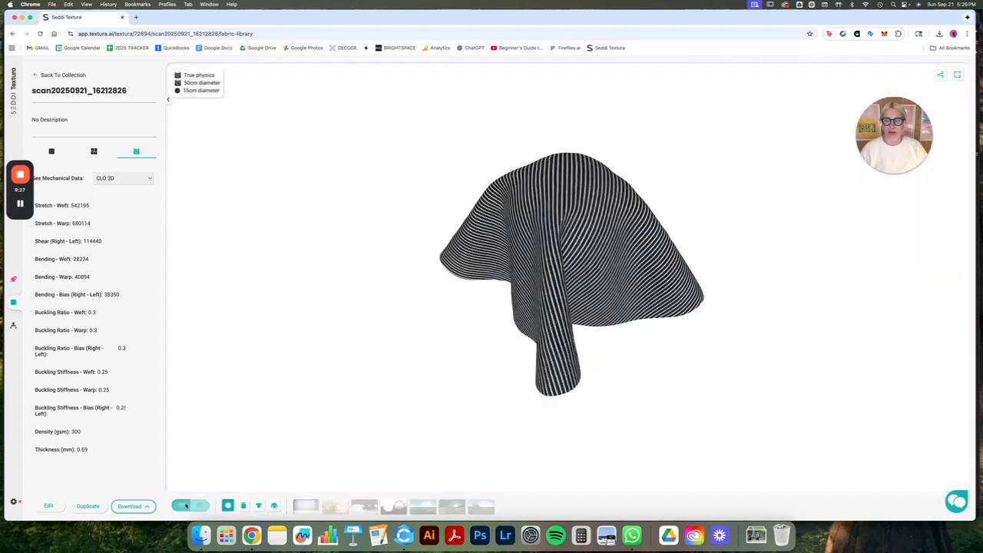
click(244, 505)
click(274, 505)
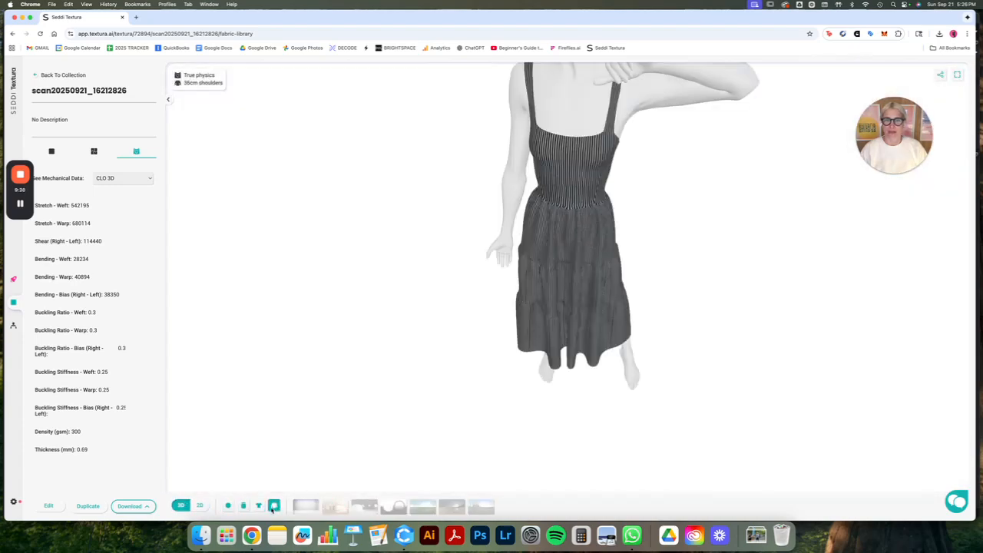
click(259, 507)
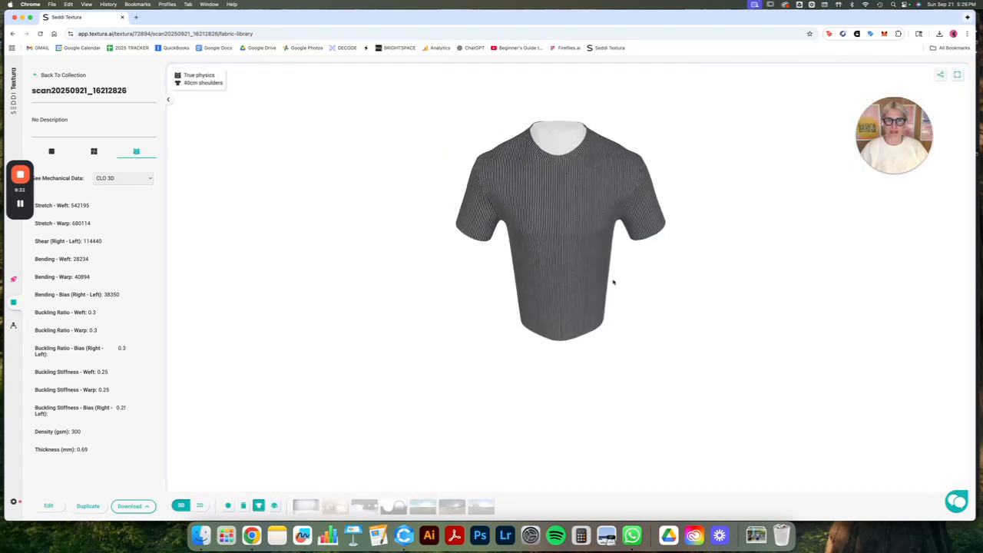
click(274, 505)
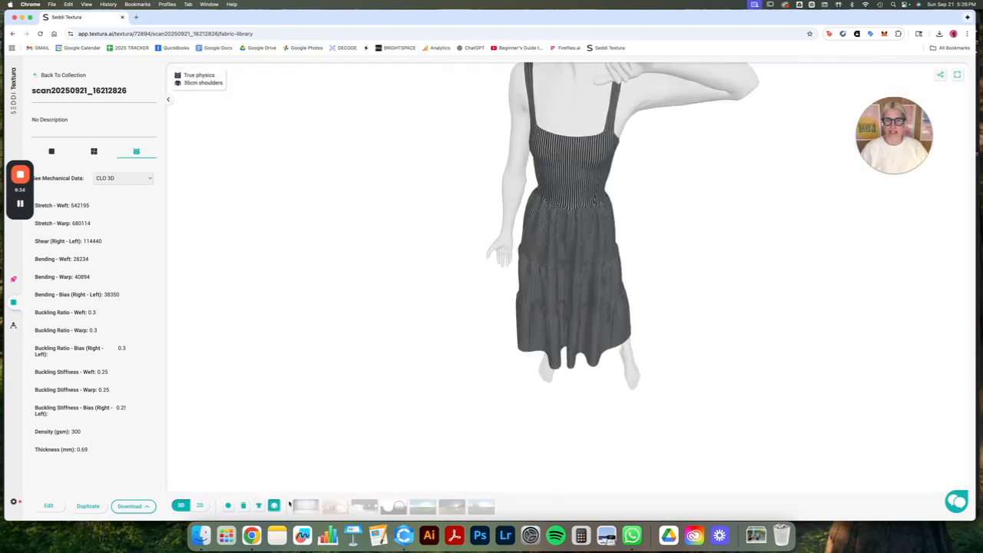
- Preview the dress under the dark studio and grassy field environments, and return to the drape with the plain white background
click(394, 508)
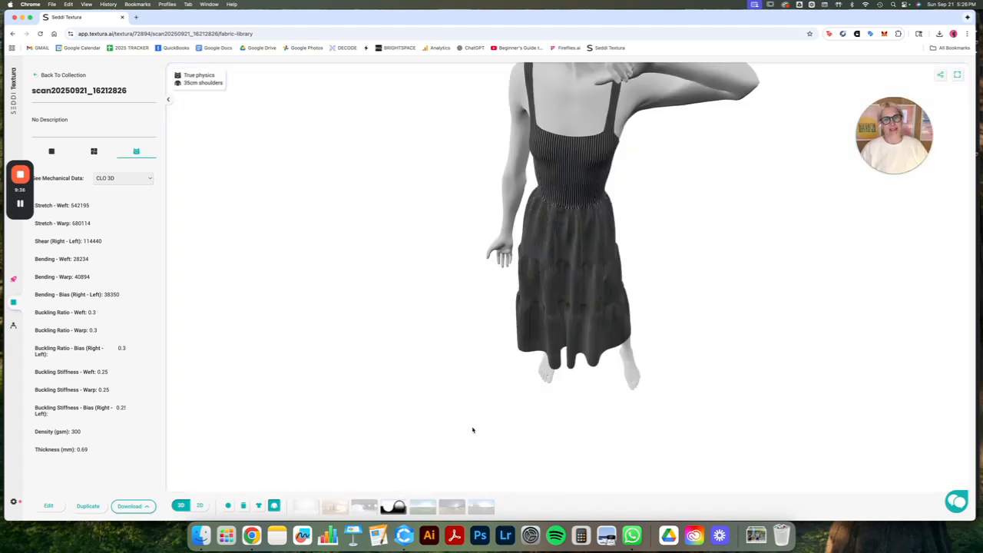
click(421, 508)
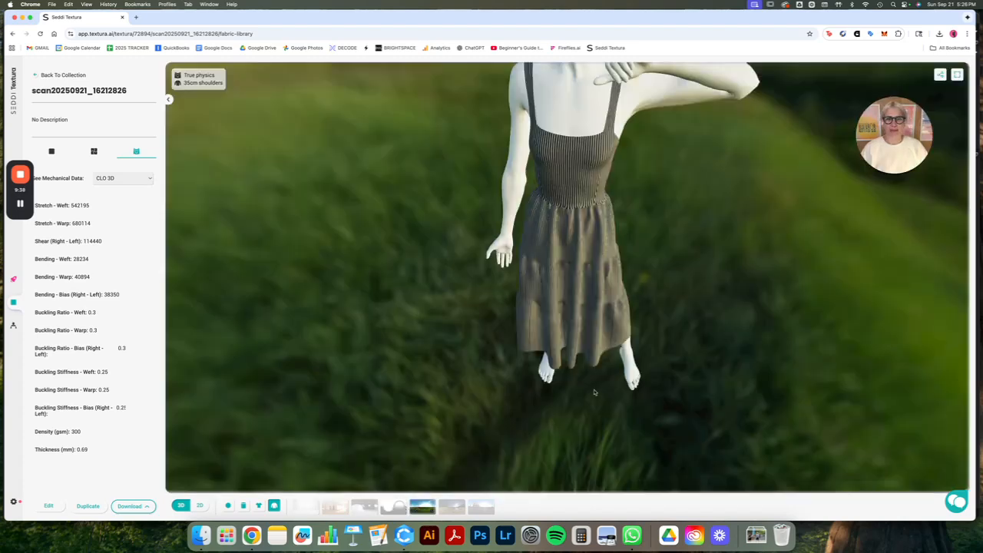
drag(594, 393, 589, 184)
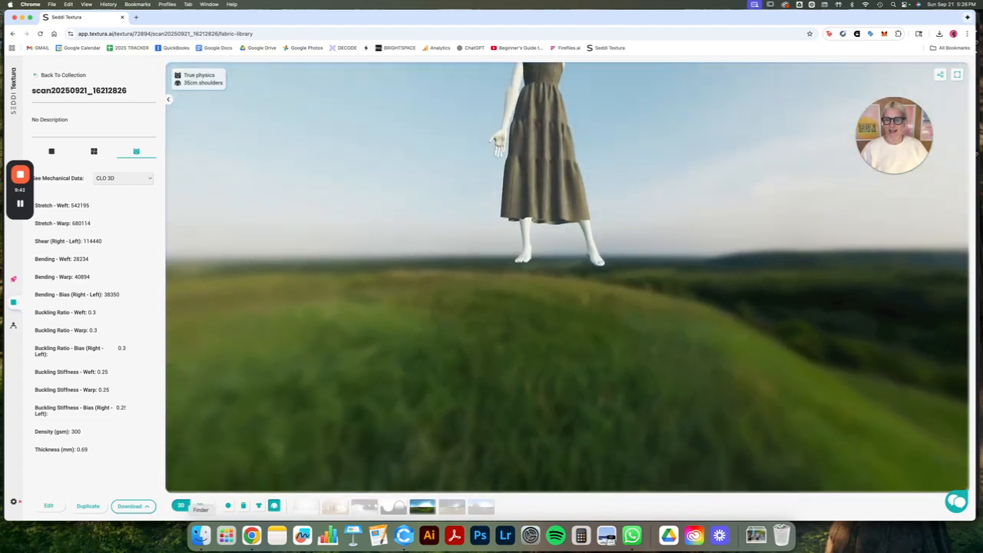
click(228, 505)
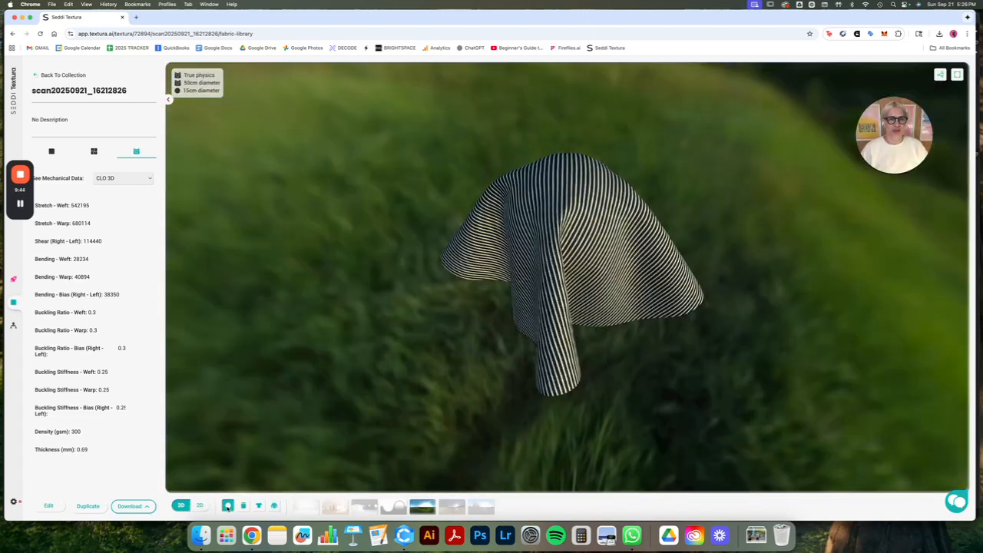
click(307, 506)
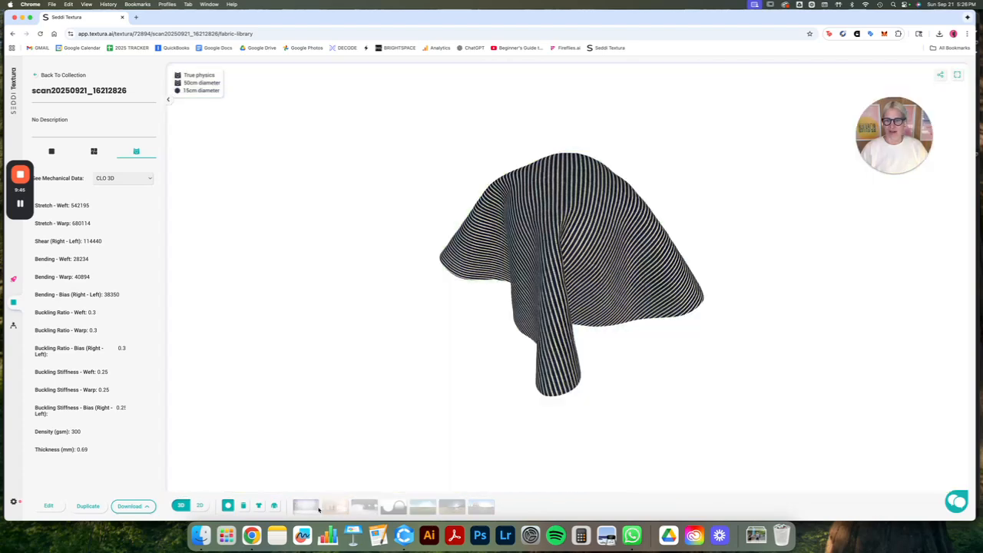
- Download the material as a .zip file named JAPANESE_COTTON into the CLASS4 folder
click(146, 509)
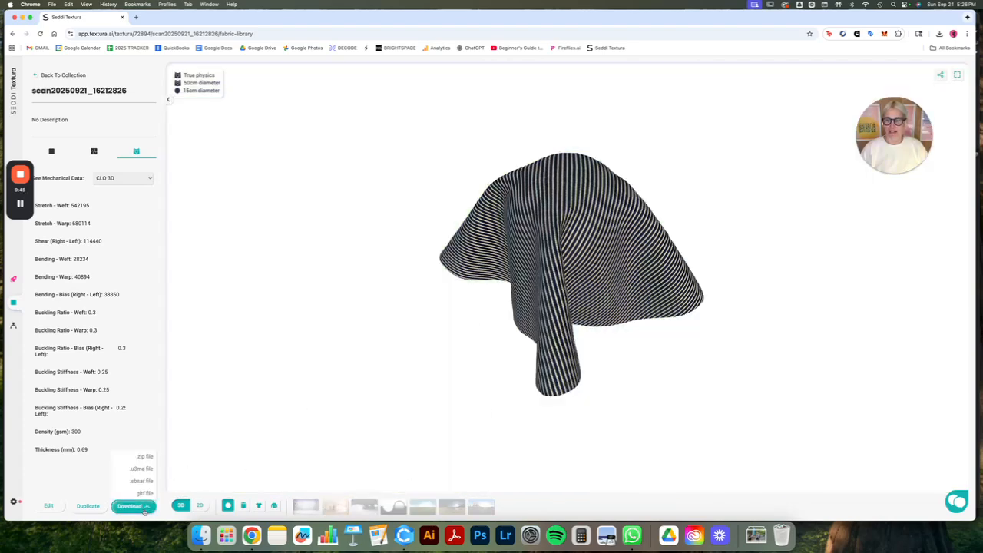
click(142, 456)
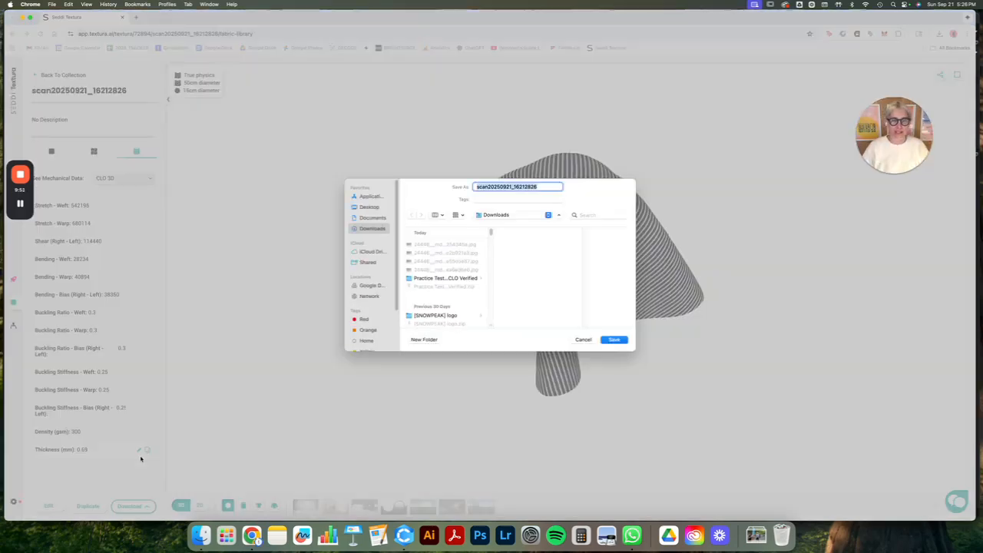
click(495, 216)
click(522, 266)
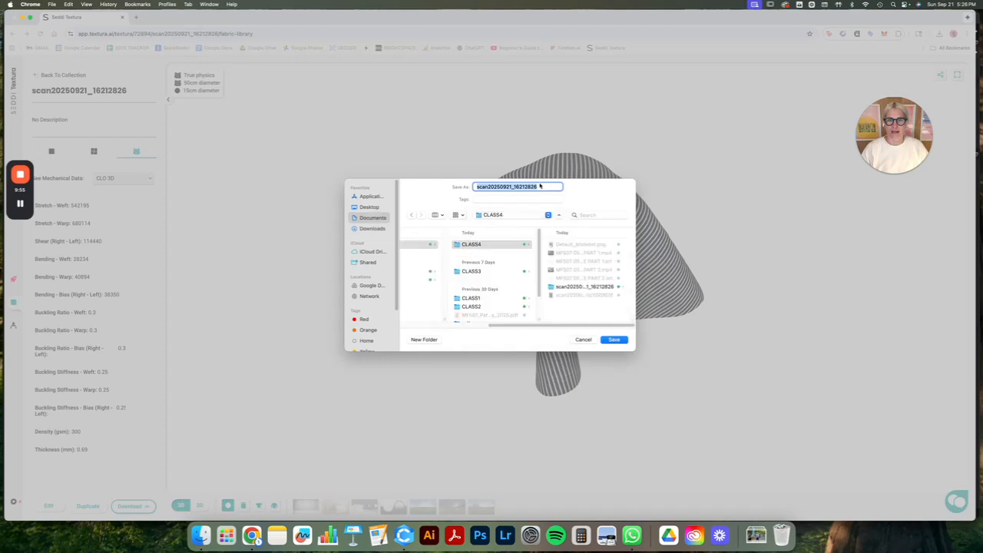
key(Caps_Lock)
text(JAPANESE_COTTON)
key(Return)
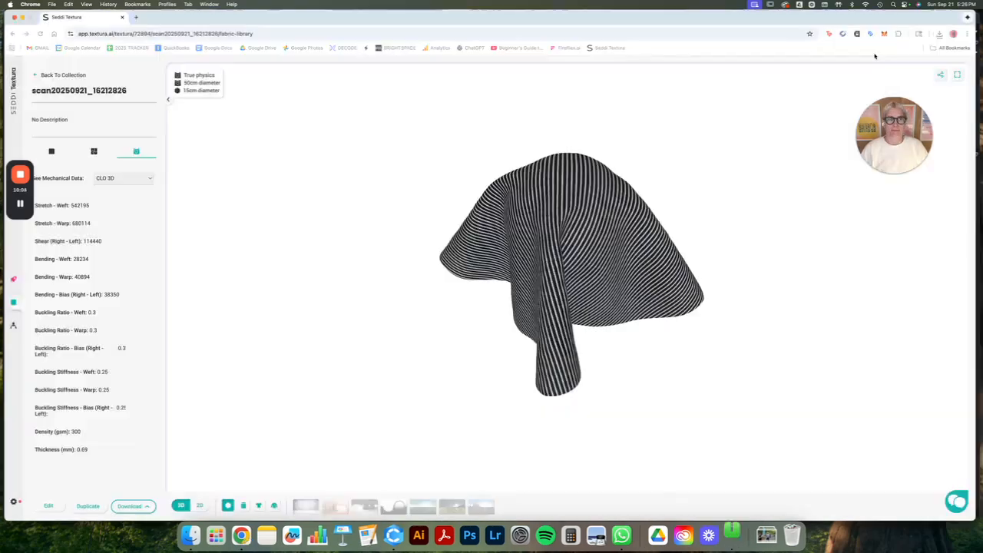
- Look through the textures folder inside the extracted JAPANESE_COTTON folder and preview the albedo image
drag(561, 96, 499, 98)
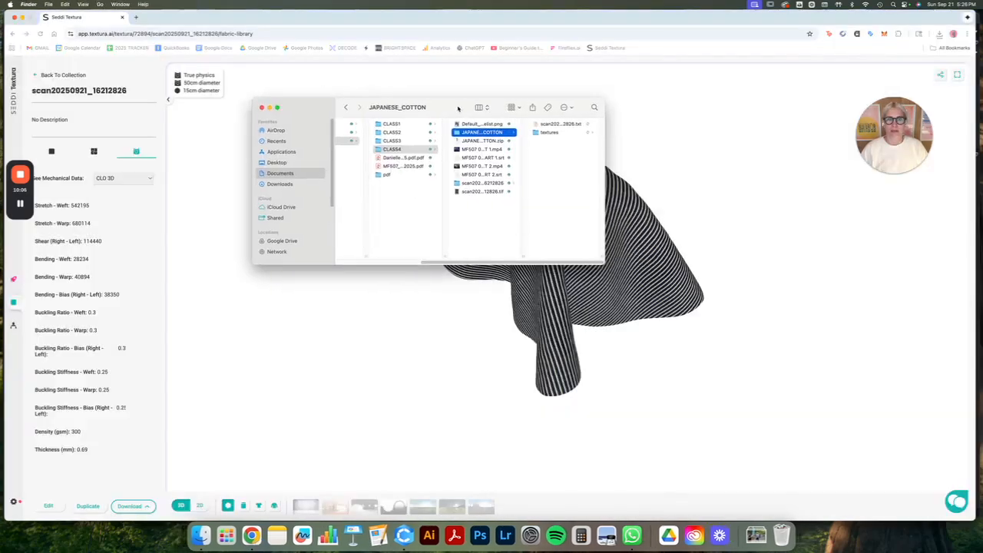
click(554, 133)
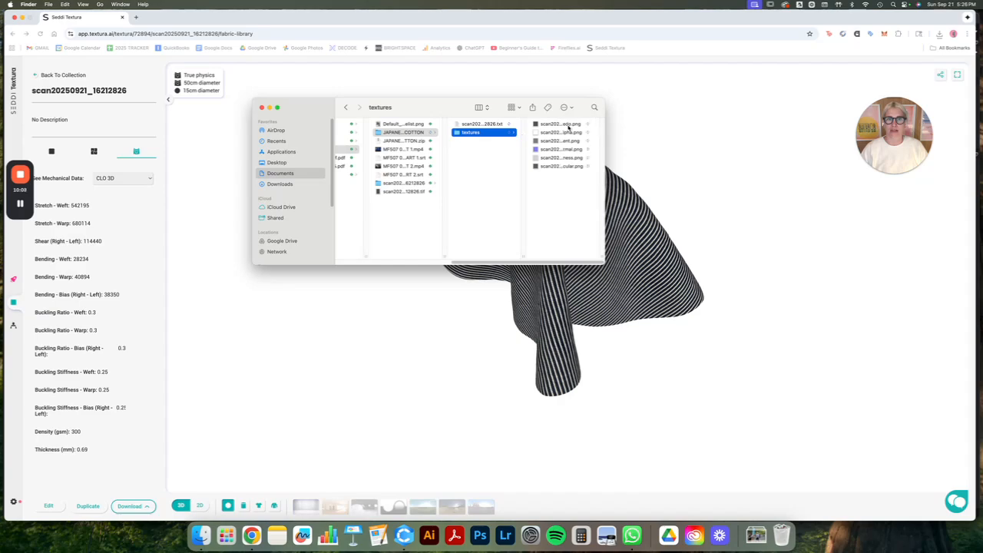
click(569, 125)
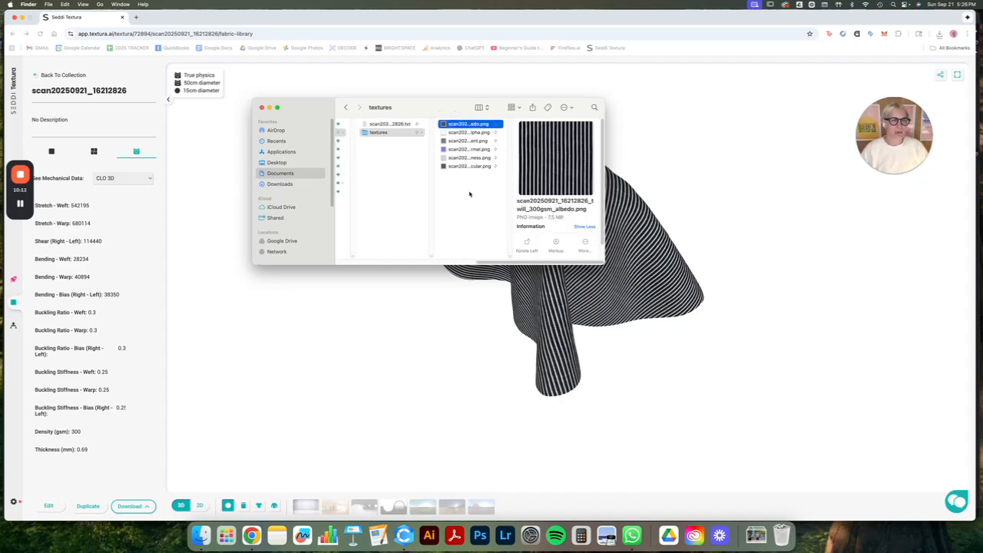
key(space)
key(space)
click(469, 194)
- Show the full texture file names and preview the alpha, displacement, normal, roughness and specular images
click(465, 132)
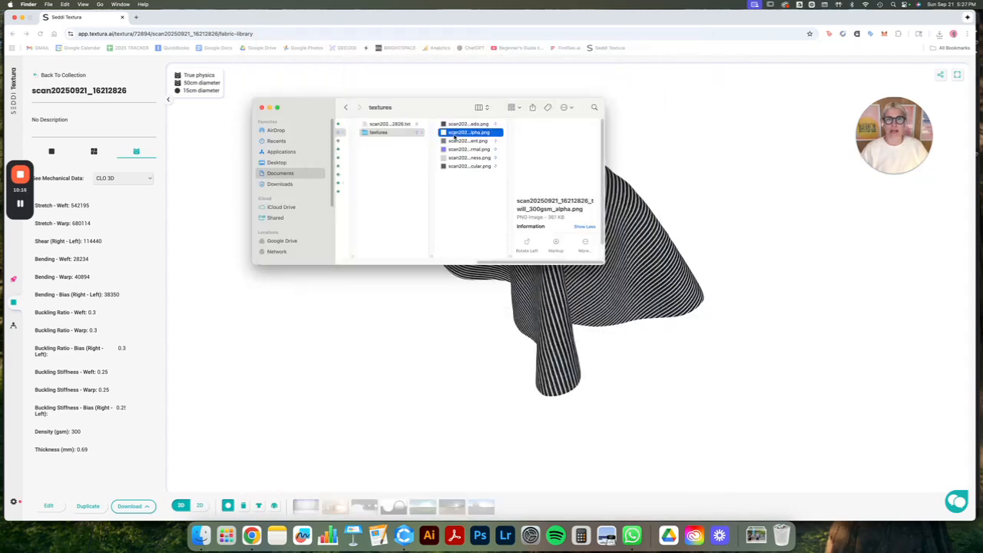
drag(512, 255, 584, 255)
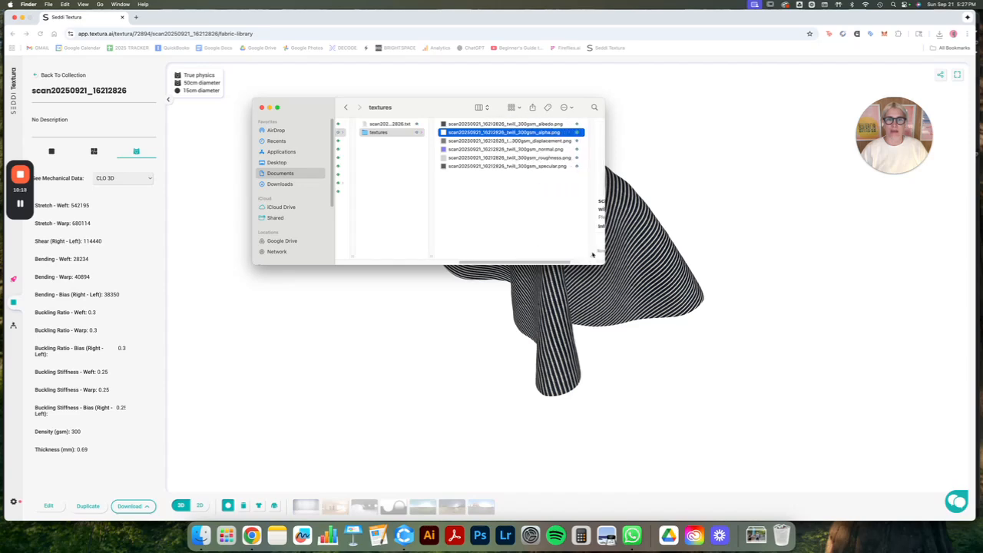
click(540, 141)
key(Down)
key(Down)
key(Down)
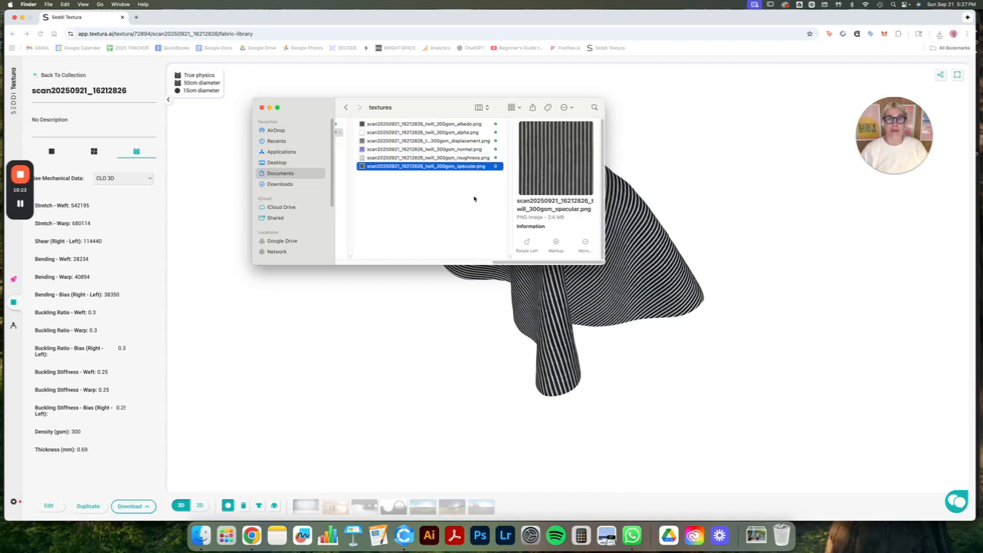
click(467, 132)
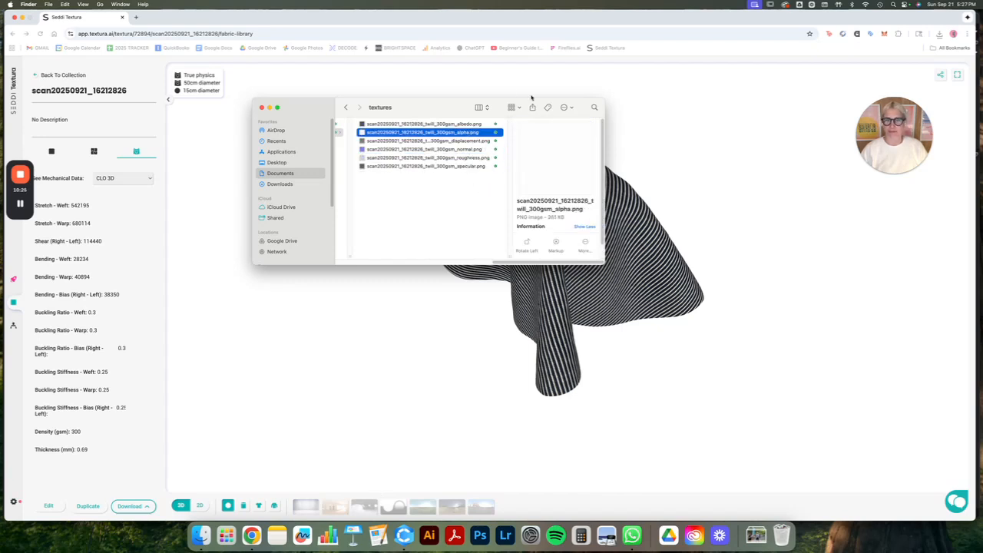
- Switch to CLO and create a 20 by 20 in square pattern piece in the 2D pattern window
click(404, 536)
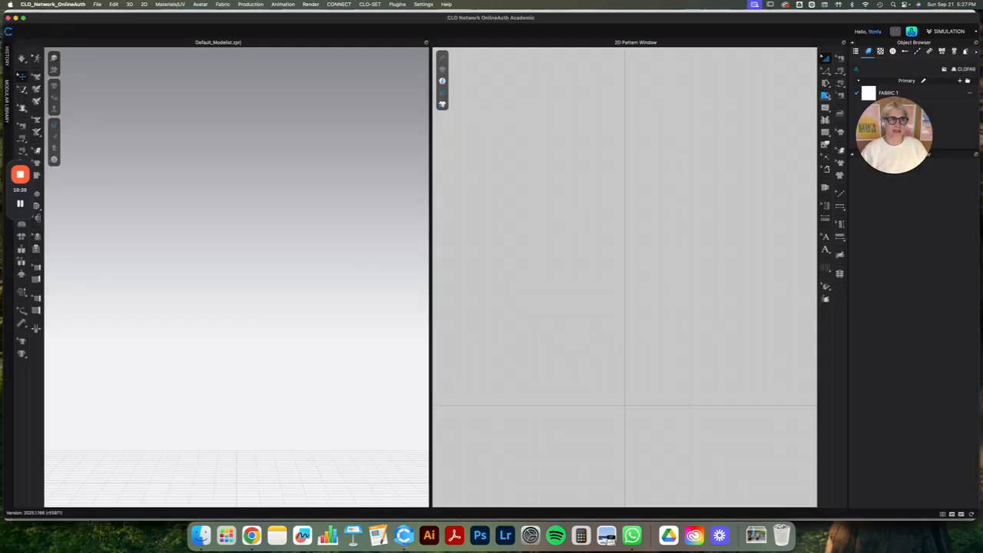
click(825, 95)
click(603, 222)
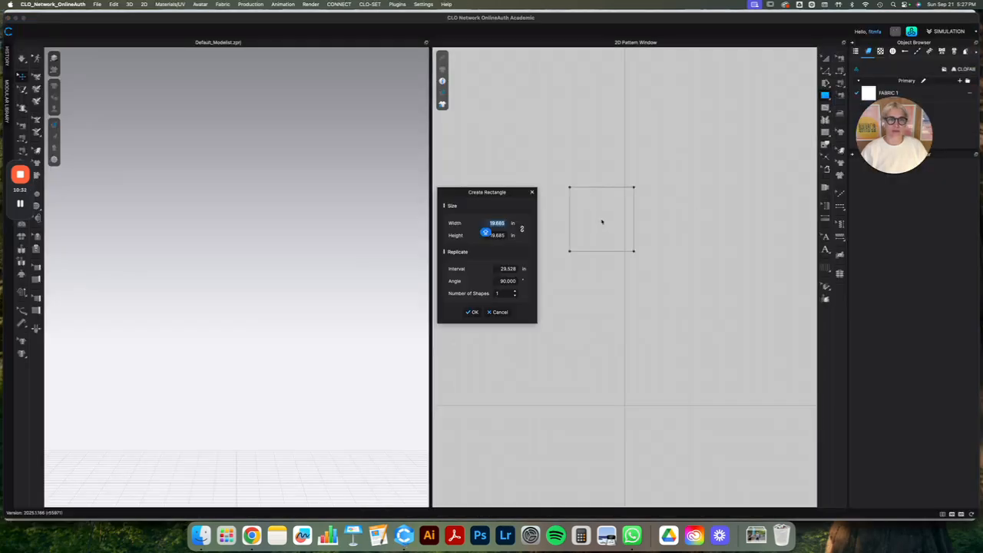
text(2)
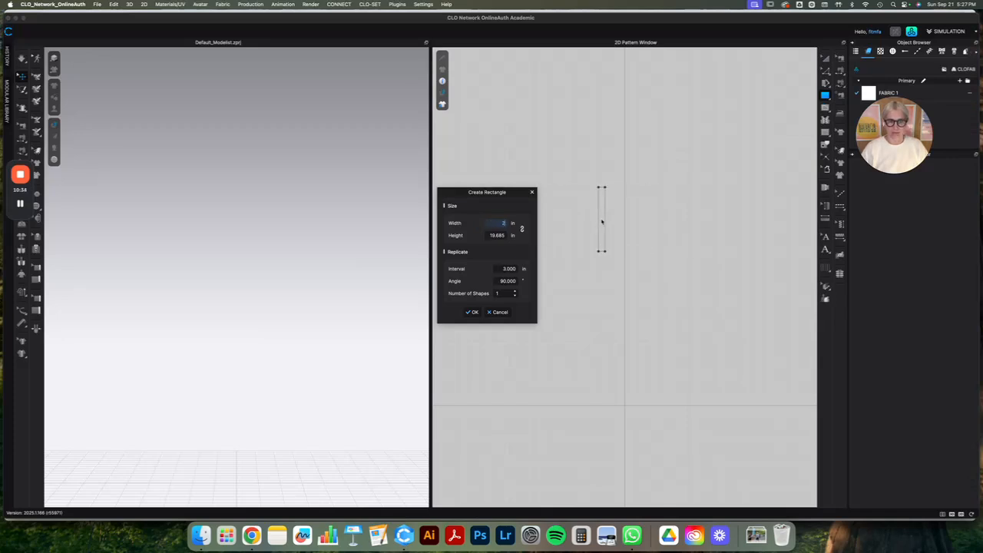
text(0)
key(Tab)
key(Return)
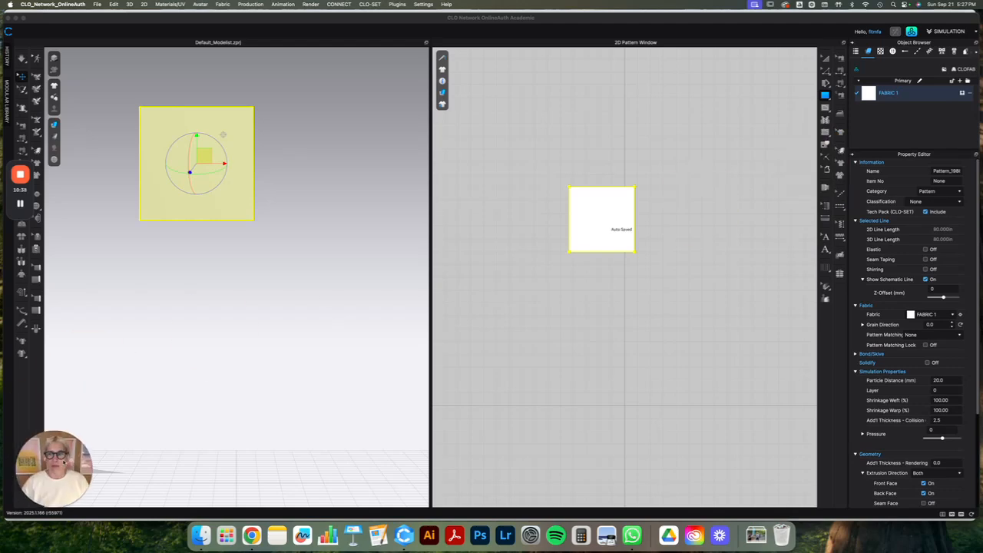
- Apply the albedo PNG from the JAPANESE_COTTON textures folder as the Base Color Map of FABRIC 1
click(907, 94)
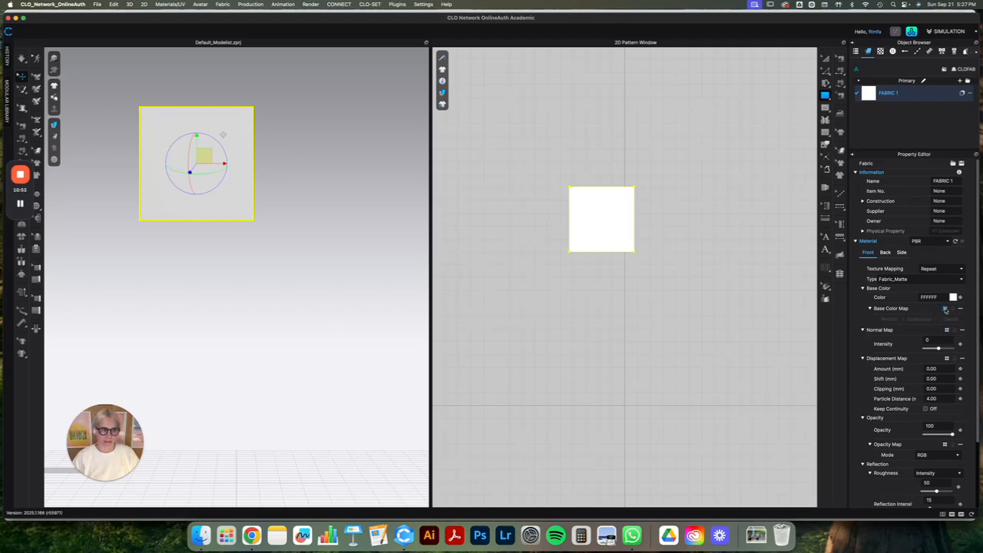
click(946, 309)
click(507, 106)
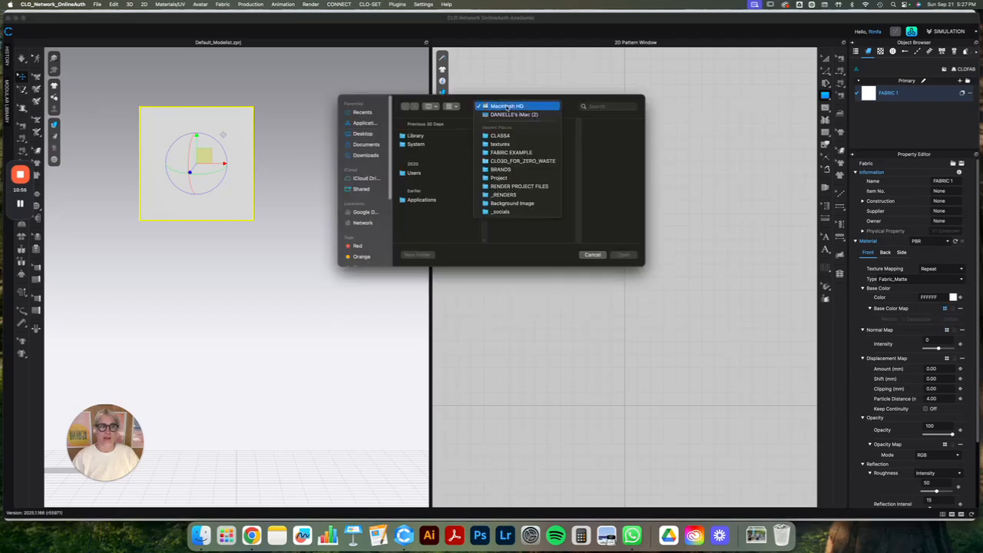
click(500, 134)
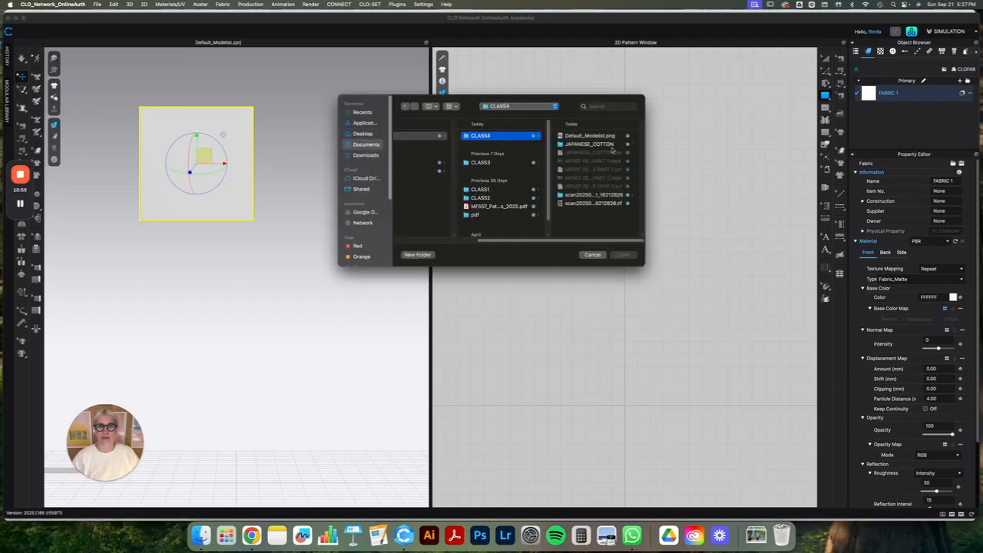
click(599, 143)
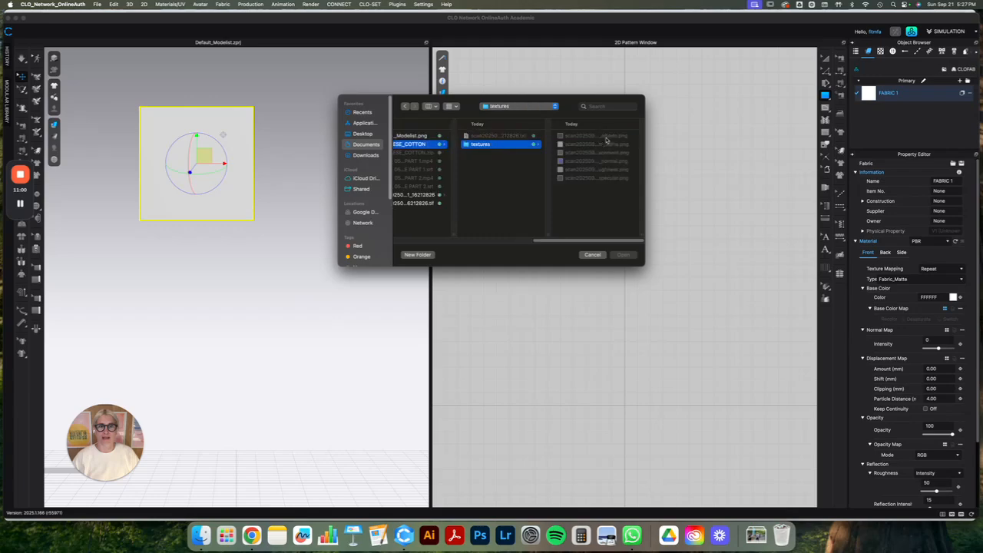
click(603, 135)
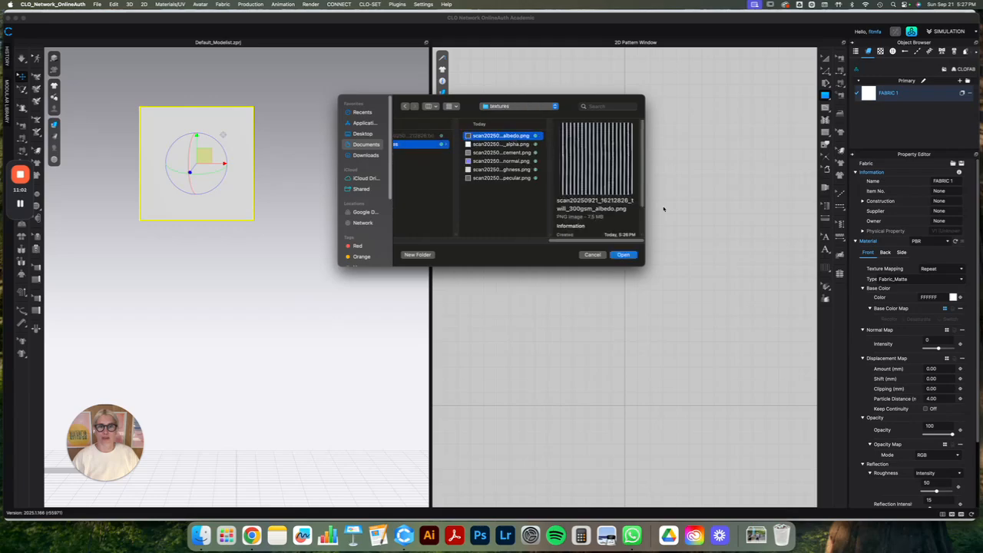
click(627, 255)
scroll(628, 237, up, 5)
scroll(638, 273, up, 3)
scroll(639, 272, down, 8)
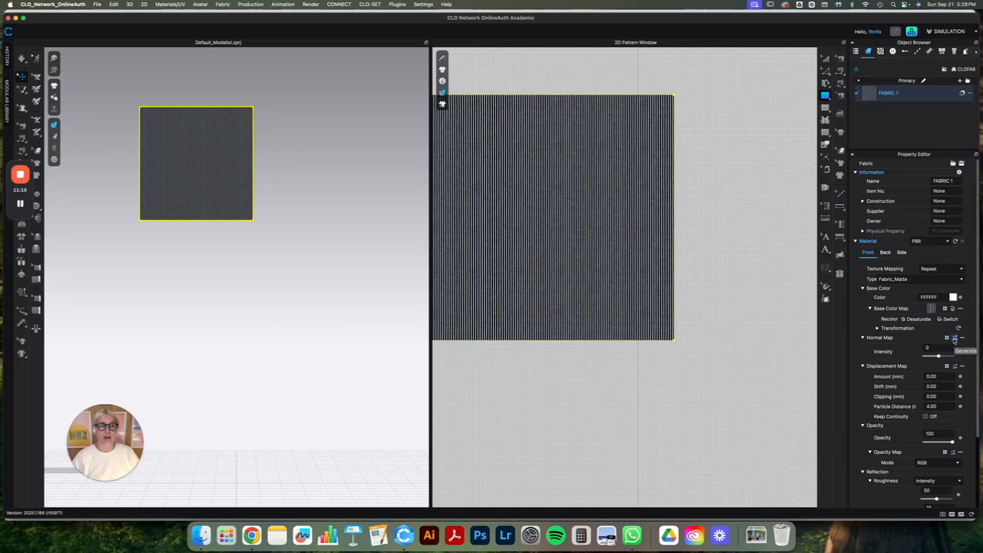
- Apply the normal PNG from the textures folder as FABRIC 1's Normal Map and accept updating its other PBR maps automatically
click(954, 338)
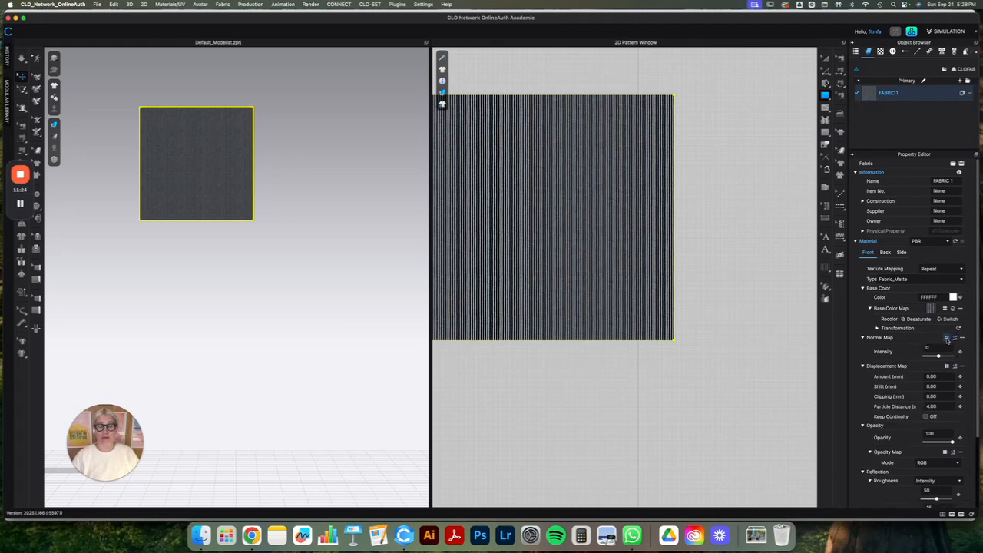
click(947, 339)
click(593, 160)
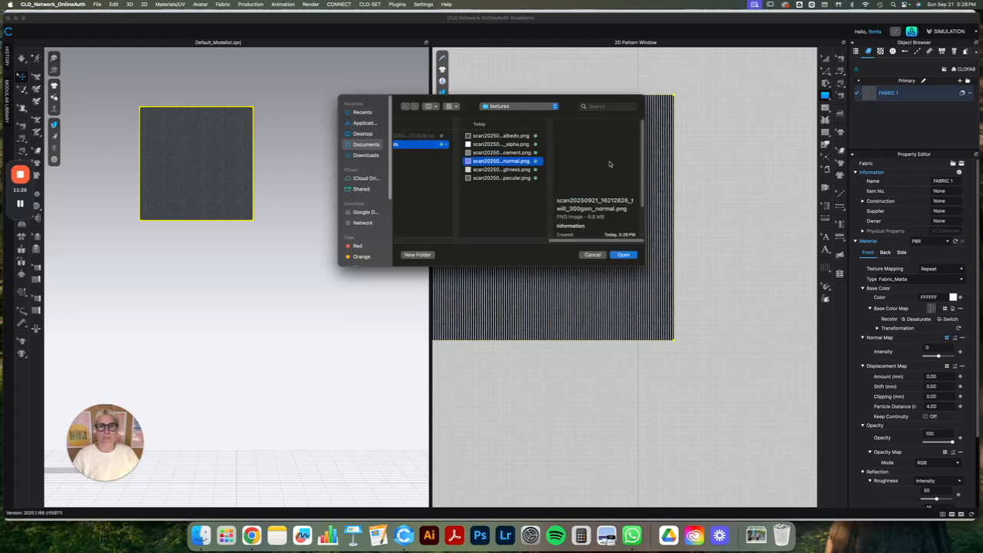
click(627, 254)
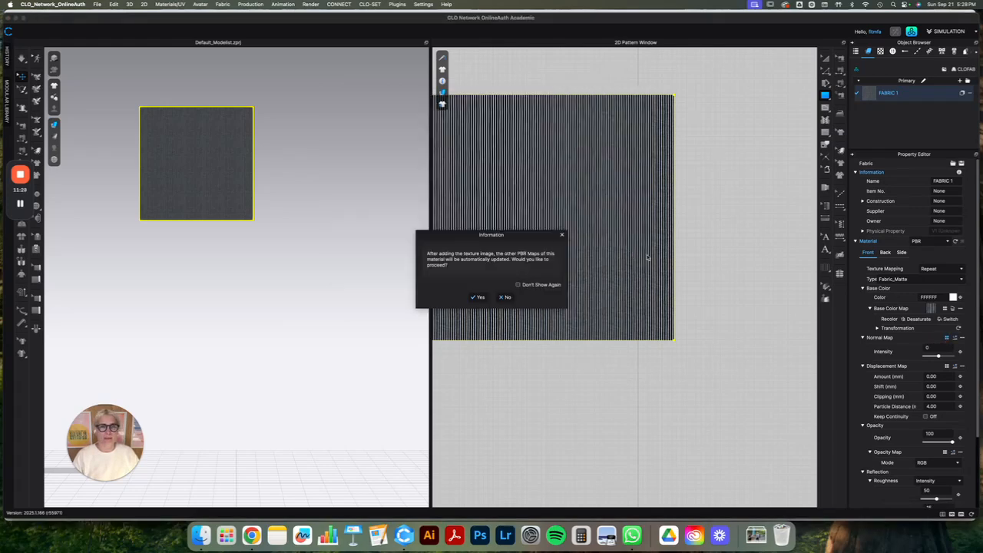
click(479, 298)
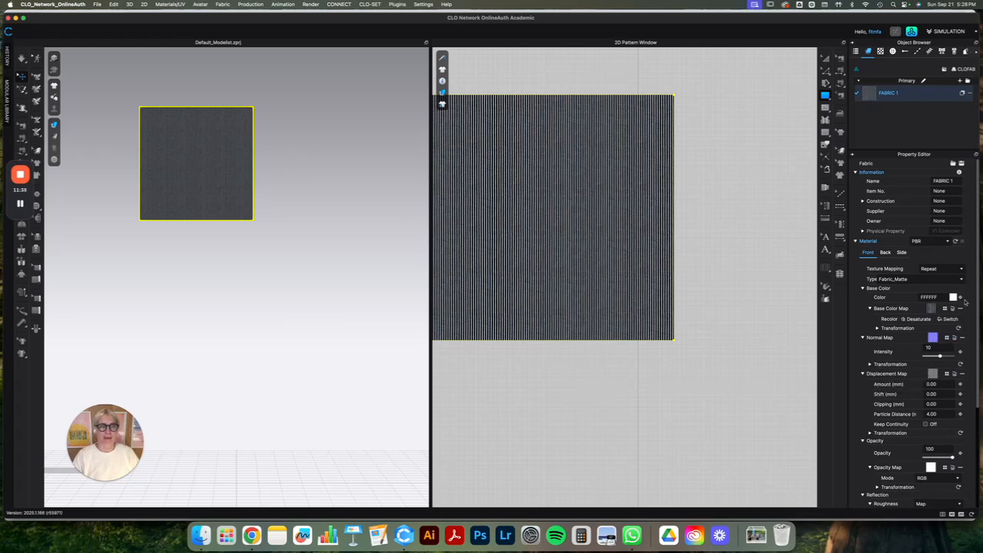
- Examine FABRIC 1's texture maps and detailed physical properties, and compare them with the CLO 3D mechanical data in Seddi Textura
scroll(905, 356, down, 5)
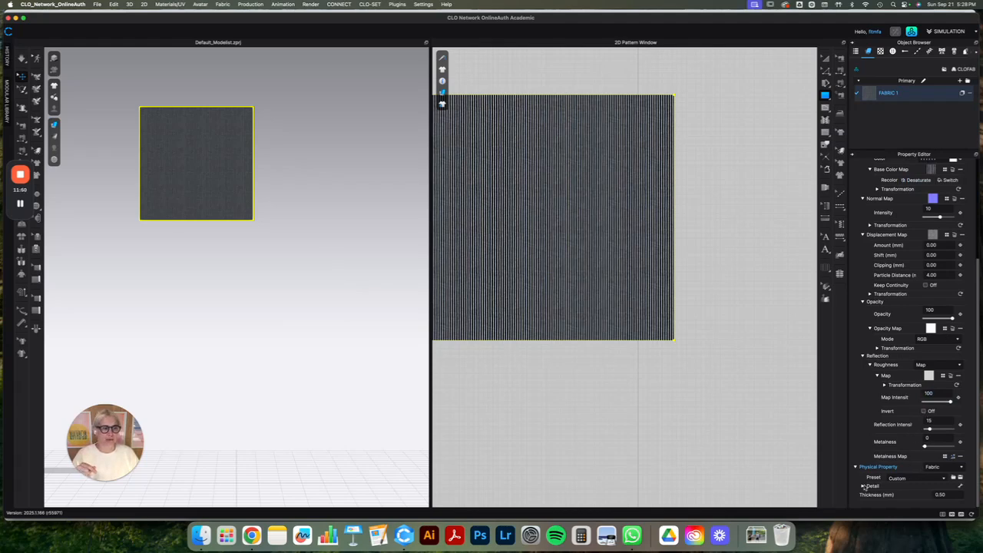
click(864, 486)
scroll(929, 453, down, 4)
scroll(930, 446, down, 6)
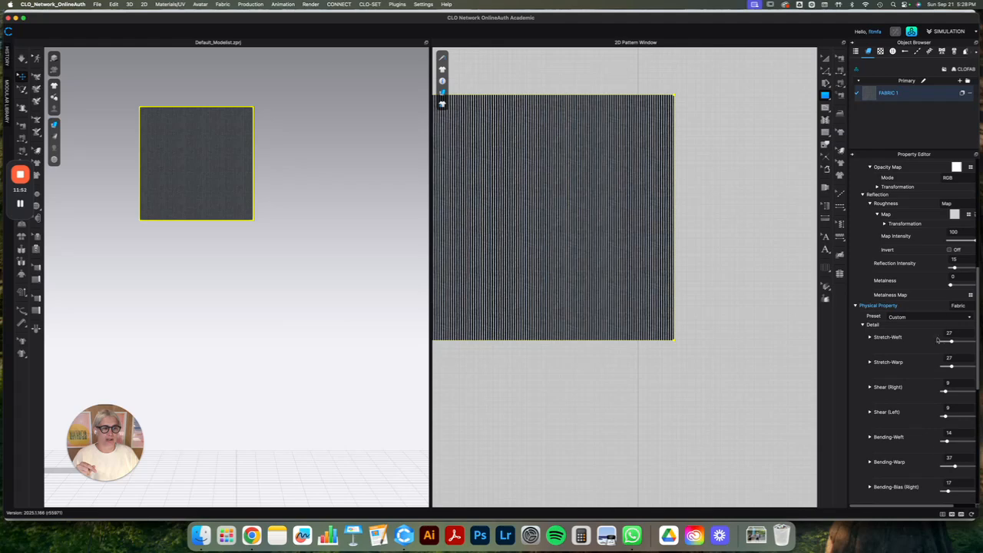
scroll(923, 322, down, 2)
scroll(924, 384, up, 3)
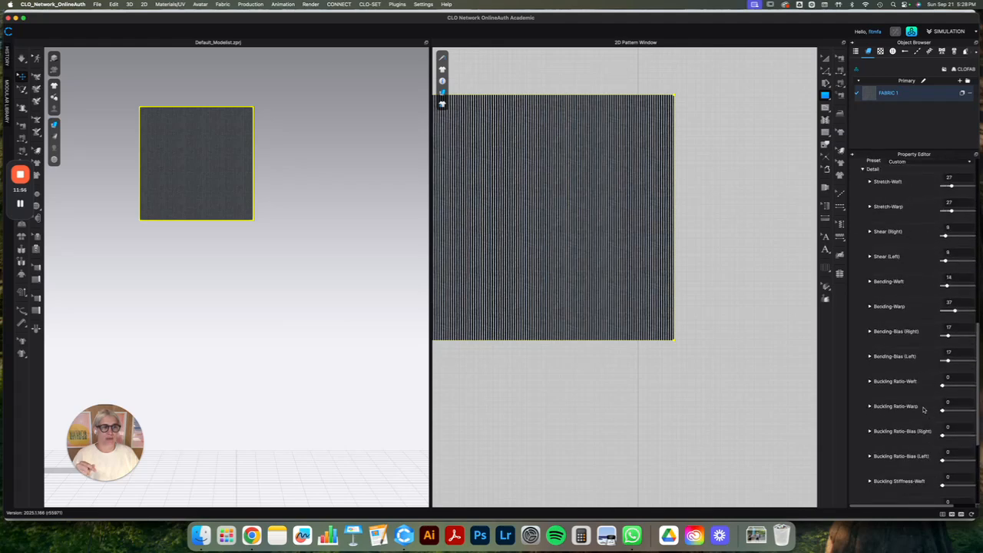
click(251, 536)
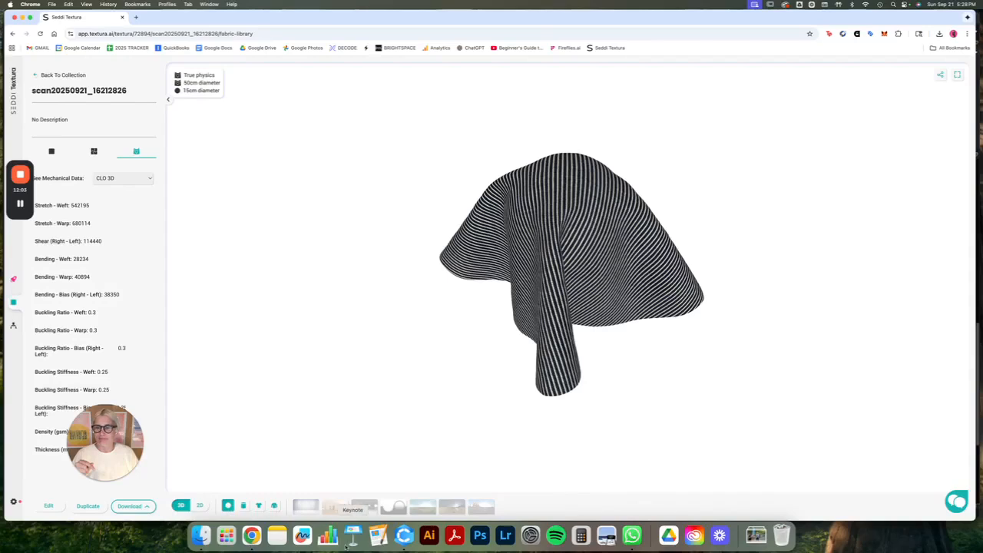
click(404, 536)
- Load the 3D Shape_03 avatar from the CLO library's Shape folder without saving the current file
mouse_move(255, 209)
right_down()
mouse_move(242, 212)
mouse_move(267, 209)
right_up()
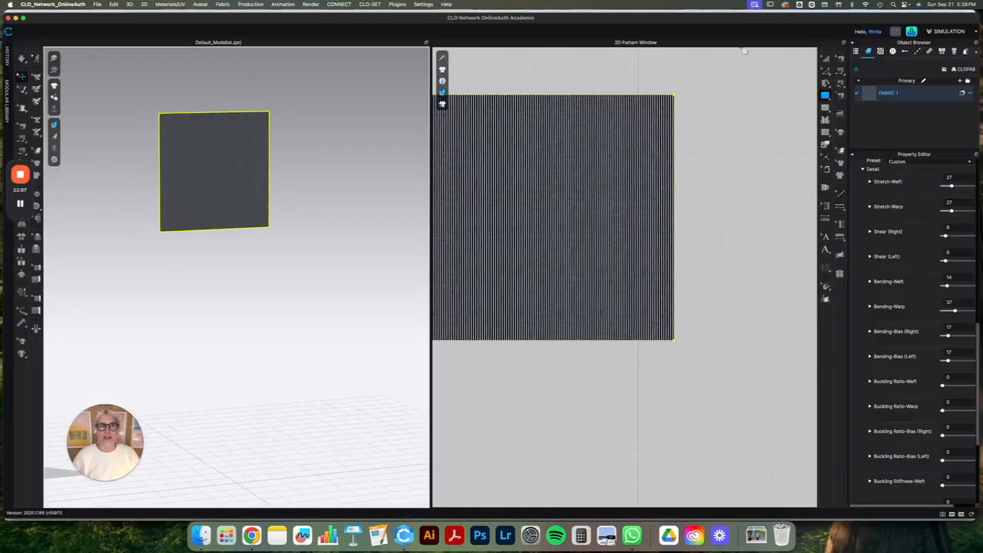
click(911, 32)
click(912, 32)
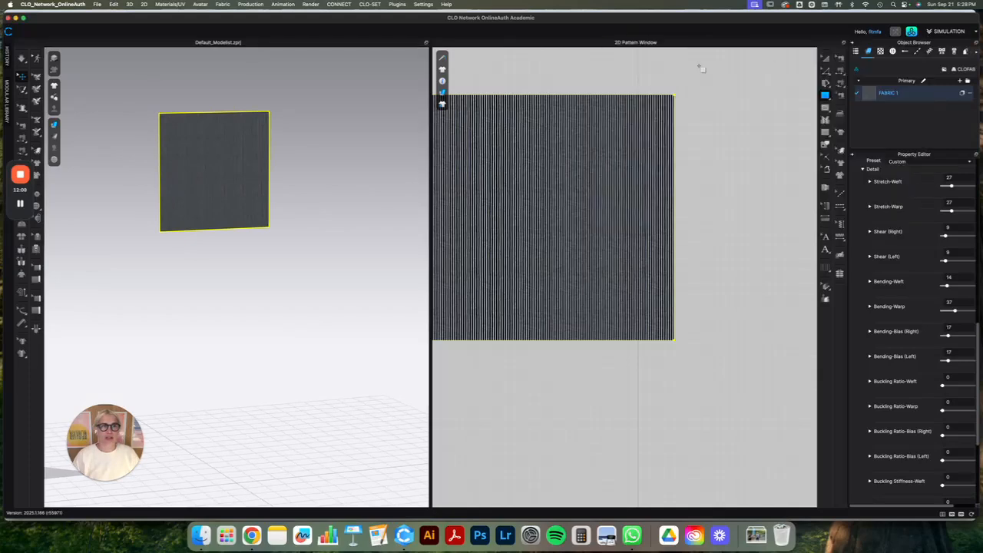
click(912, 32)
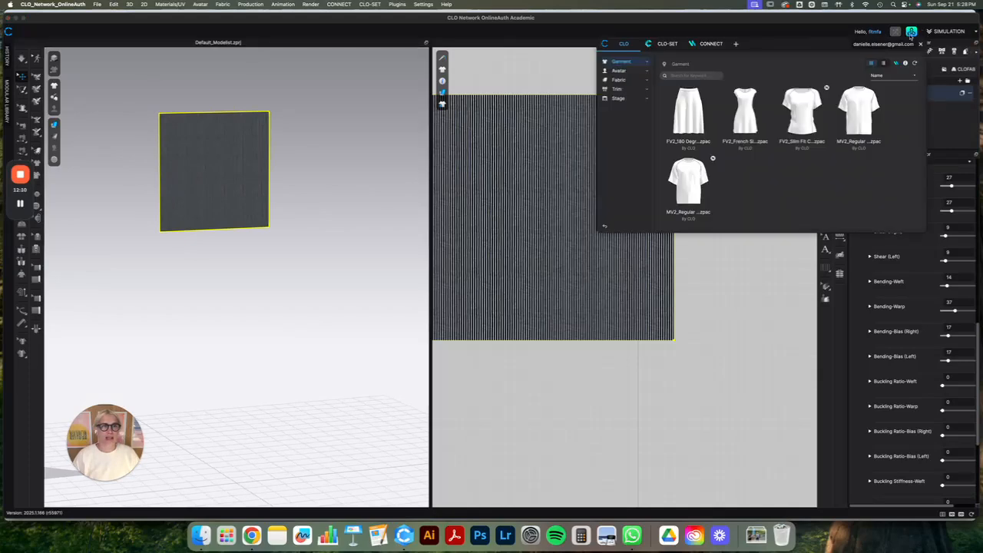
click(619, 71)
double_click(860, 187)
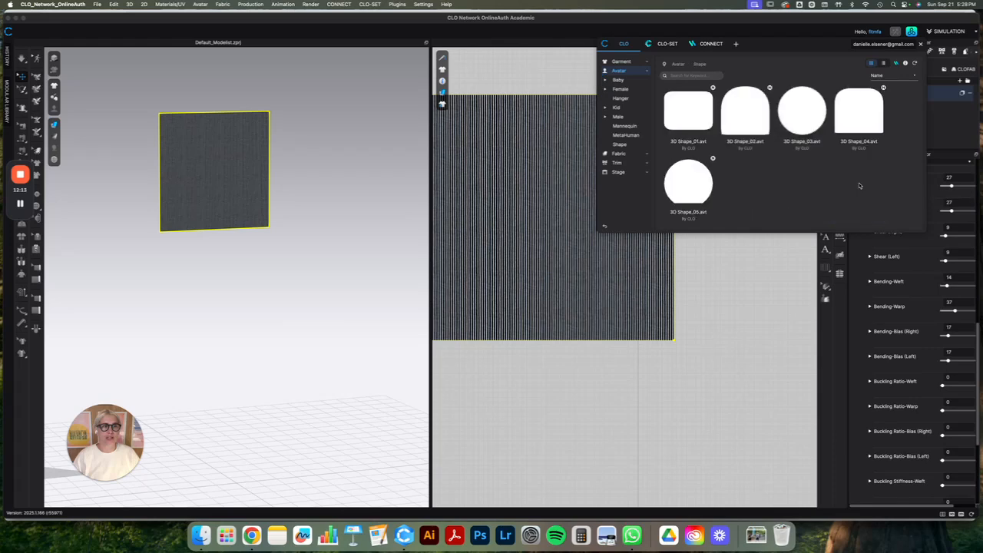
double_click(805, 109)
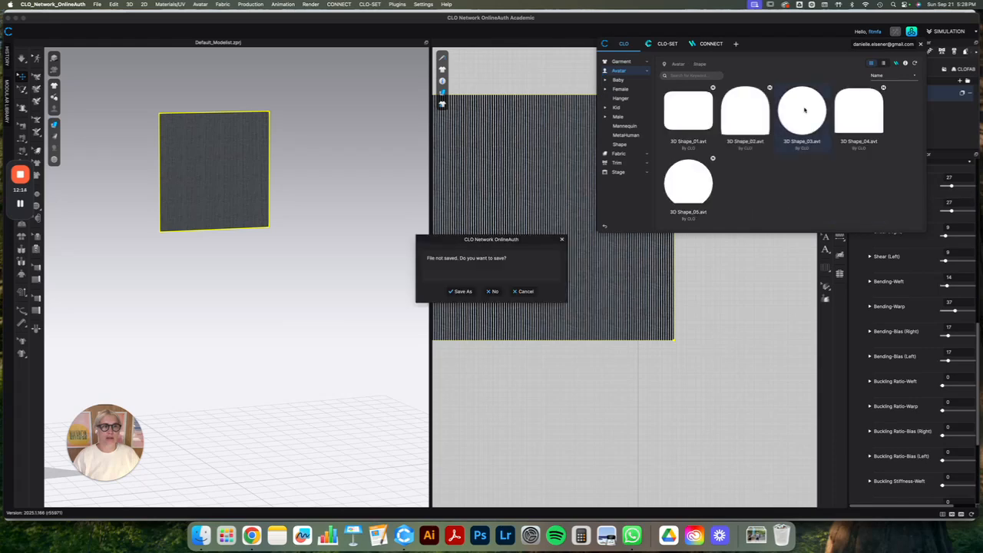
click(492, 291)
- Rotate and move the square pattern piece so it lies roughly flat just above the cylinder in the 3D window
drag(244, 220, 256, 308)
right_drag(274, 305, 235, 308)
click(230, 286)
drag(245, 266, 285, 338)
scroll(285, 356, up, 6)
scroll(284, 357, up, 4)
middle_drag(284, 356, 237, 300)
right_drag(238, 300, 272, 294)
middle_drag(240, 234, 239, 241)
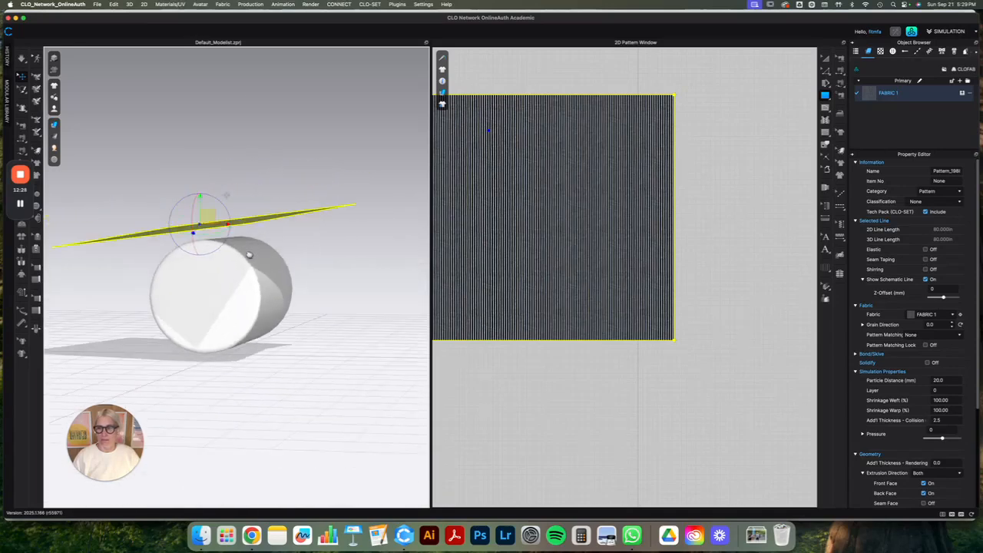
right_drag(305, 261, 352, 265)
- Simulate the fabric so it drapes over the cylinder, and pull its hanging corner outward
key(space)
scroll(263, 246, up, 5)
click(374, 186)
drag(186, 432, 101, 289)
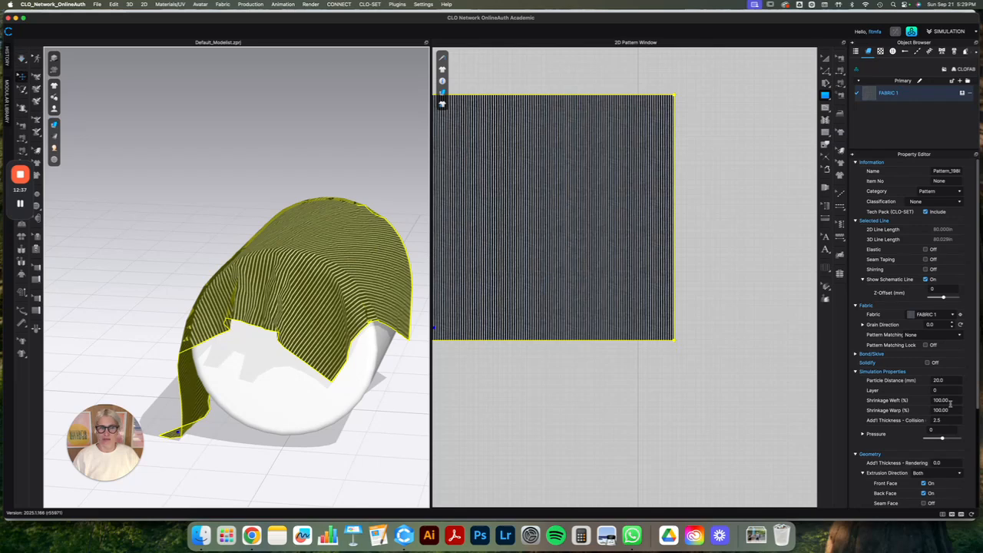
- Select the draped pattern piece and set its particle distance to 5 mm
click(570, 245)
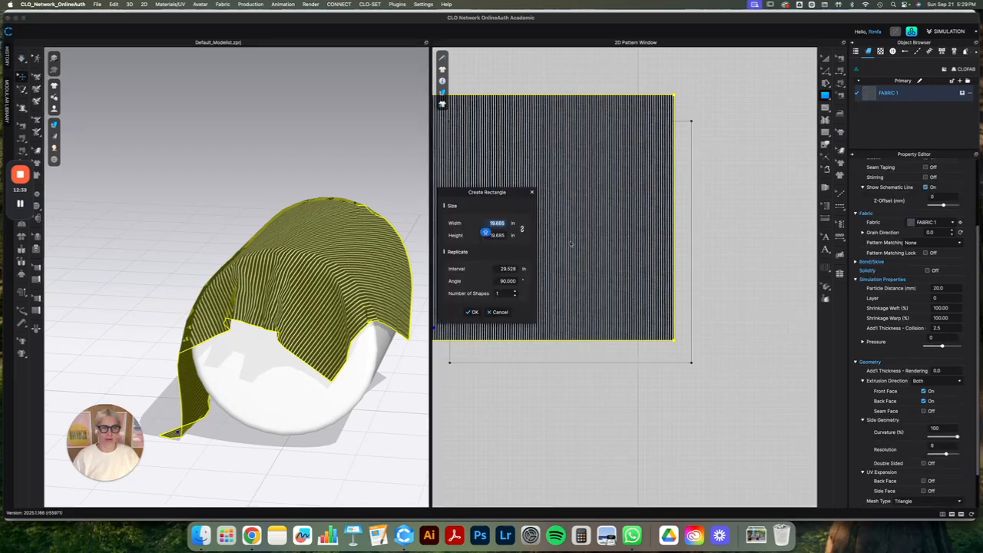
click(501, 312)
click(292, 314)
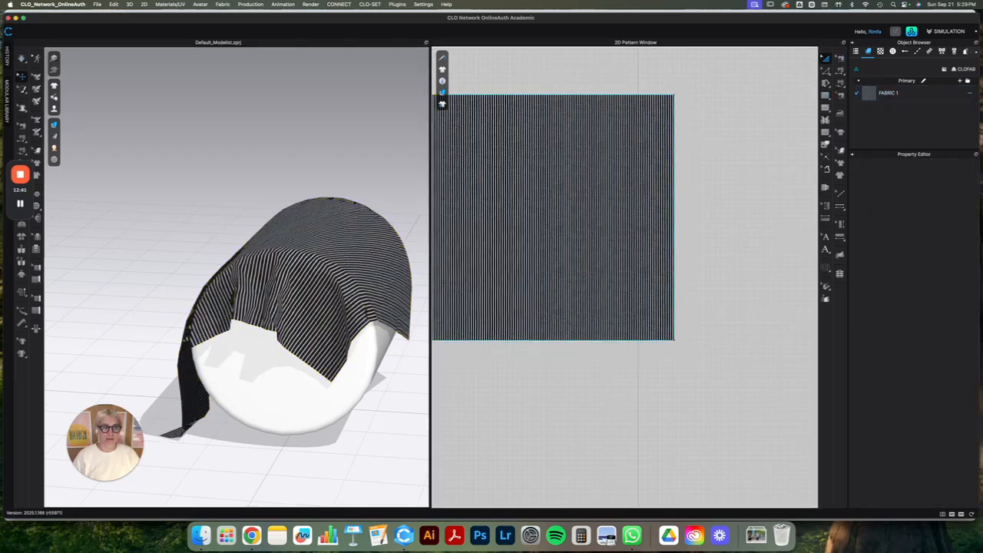
scroll(939, 384, down, 3)
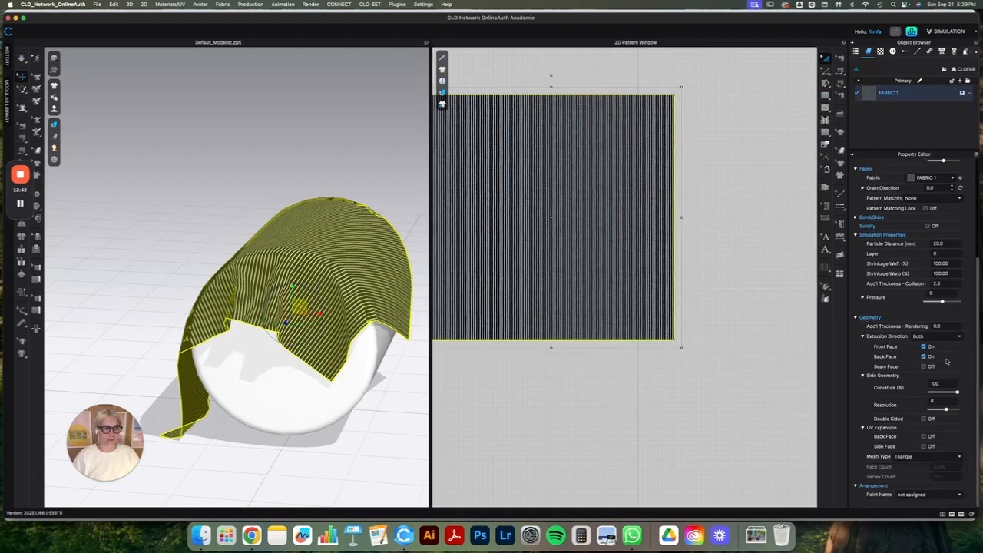
scroll(941, 307, up, 1)
click(944, 266)
text(5)
key(Return)
- Simulate the refined fabric again and tug its side edge and hanging corner outward to resettle the drape
key(space)
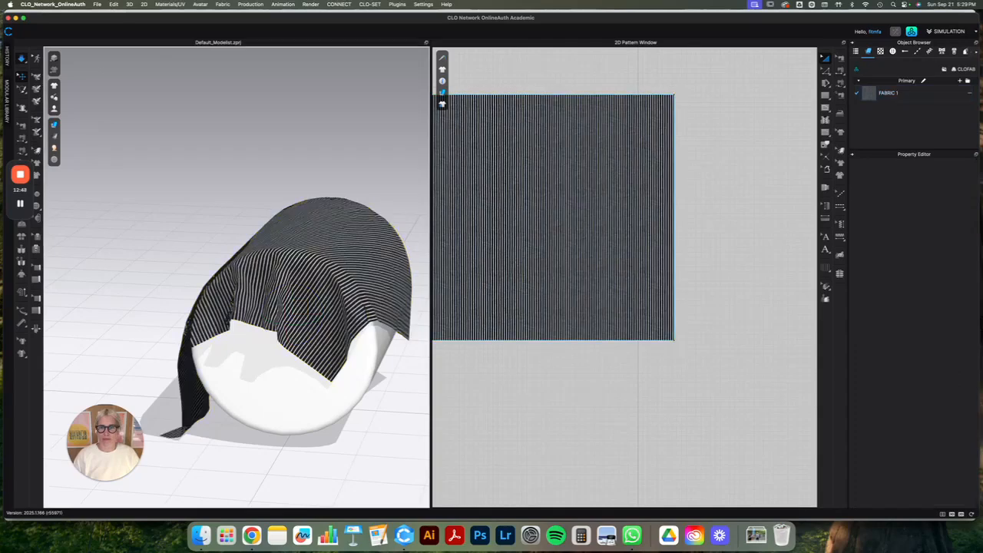
drag(404, 316, 424, 313)
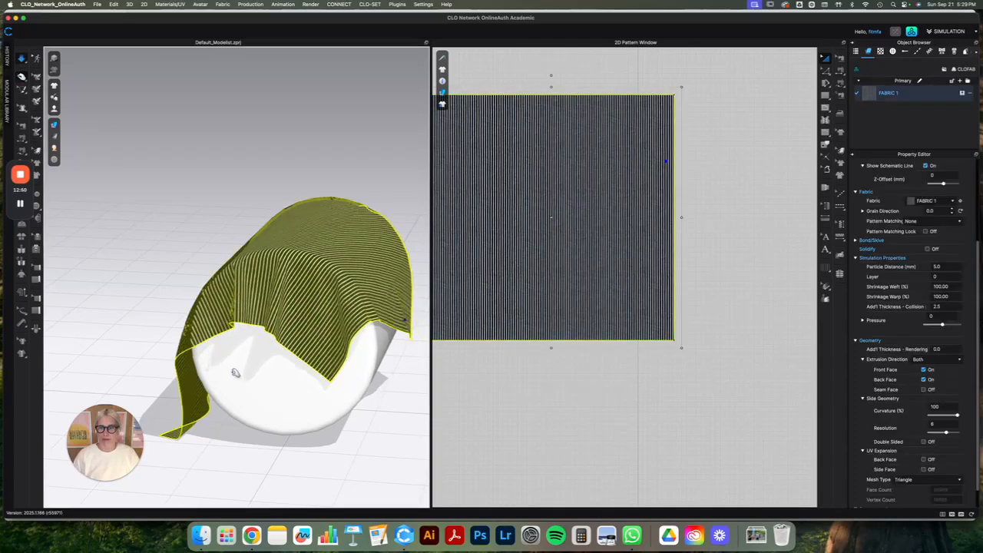
drag(174, 433, 97, 377)
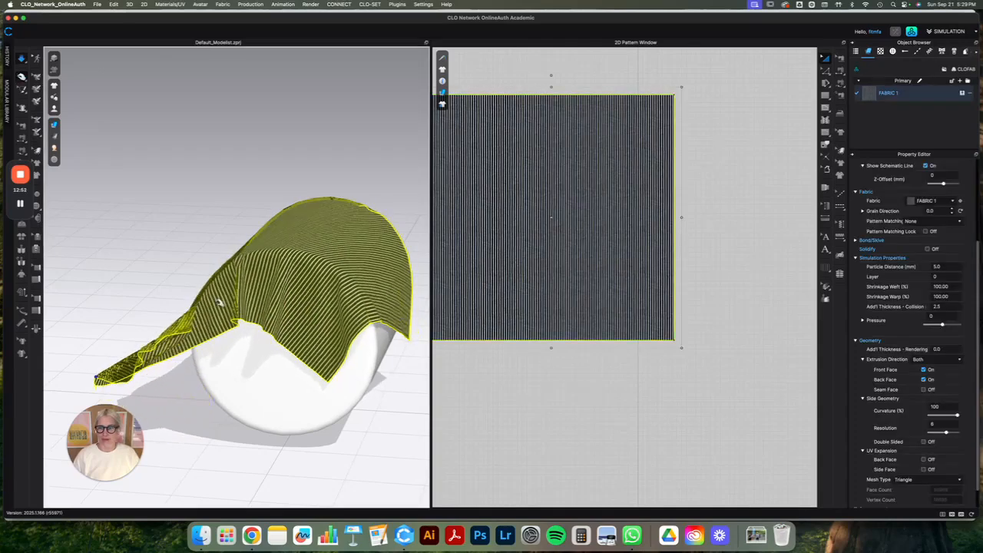
click(351, 120)
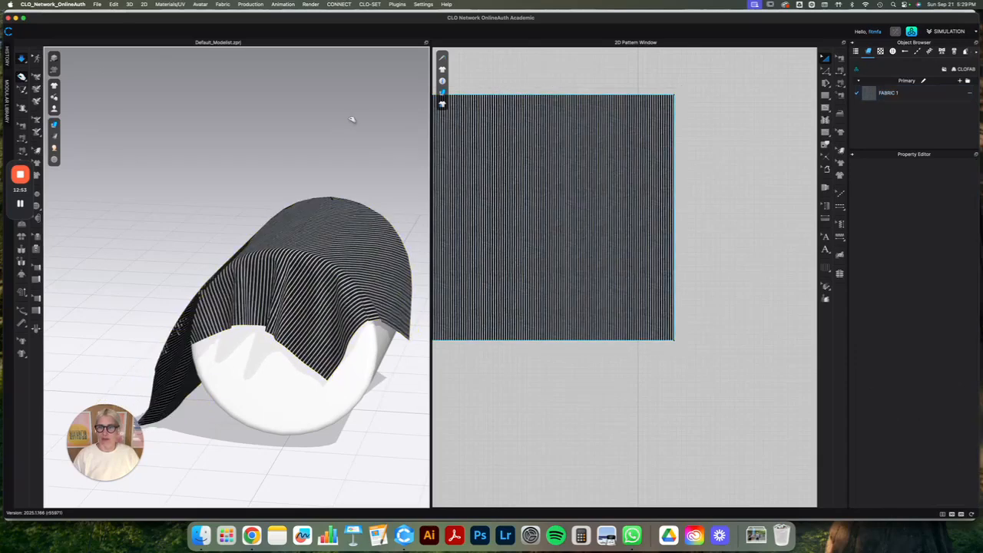
- Collapse the pattern's Geometry properties and set FABRIC 1's physical property preset to V1_Woven_Cotton_Canvas
click(364, 267)
scroll(914, 330, up, 2)
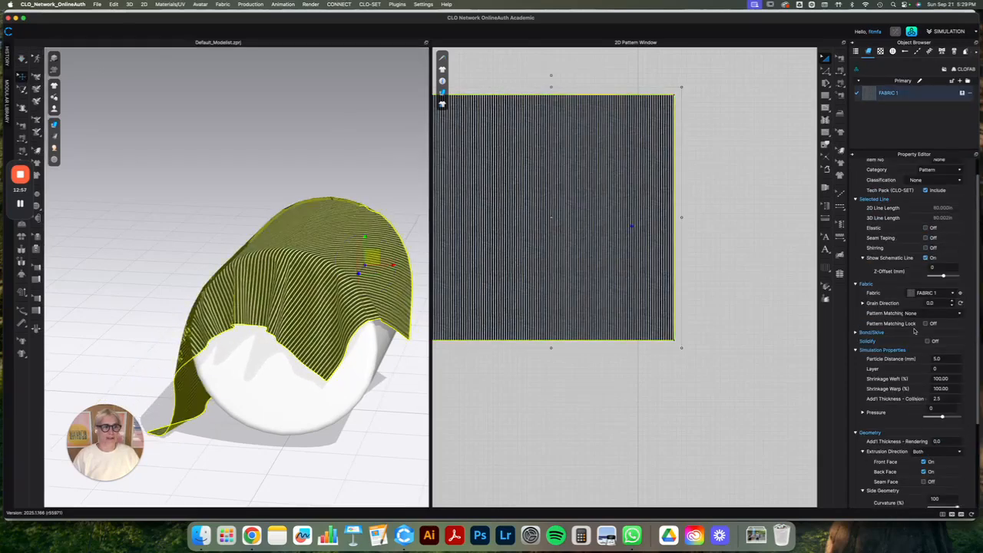
click(856, 433)
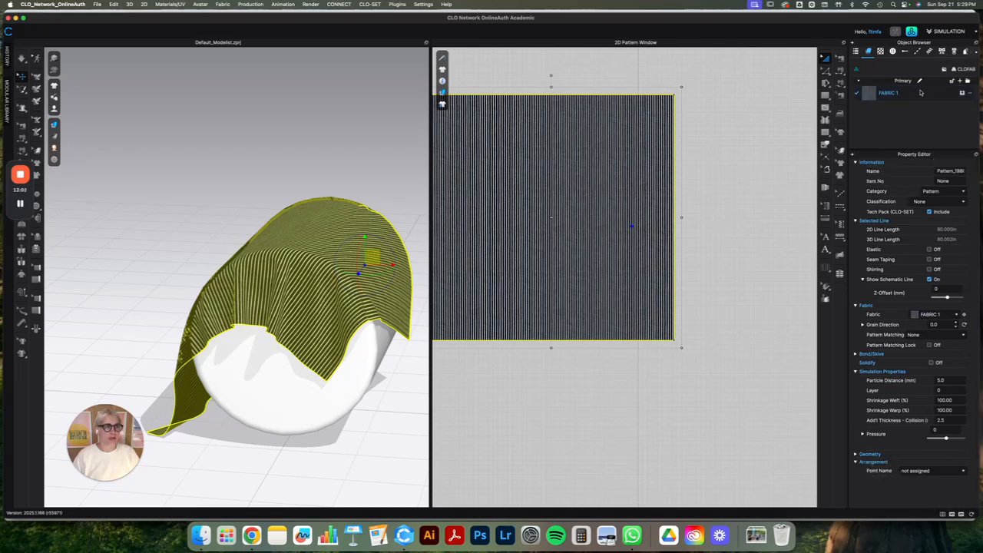
click(920, 93)
scroll(907, 393, down, 5)
scroll(907, 393, up, 10)
click(897, 301)
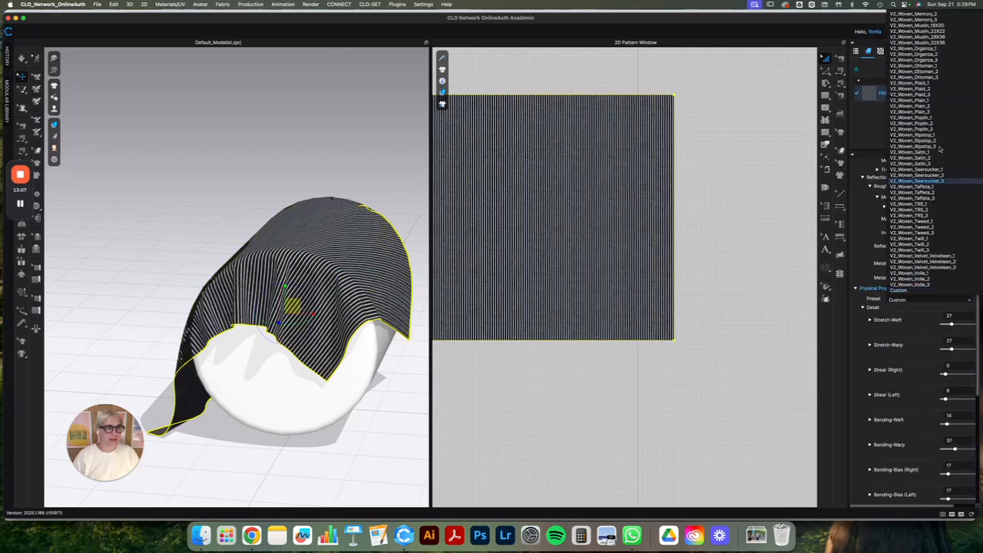
scroll(921, 228, up, 15)
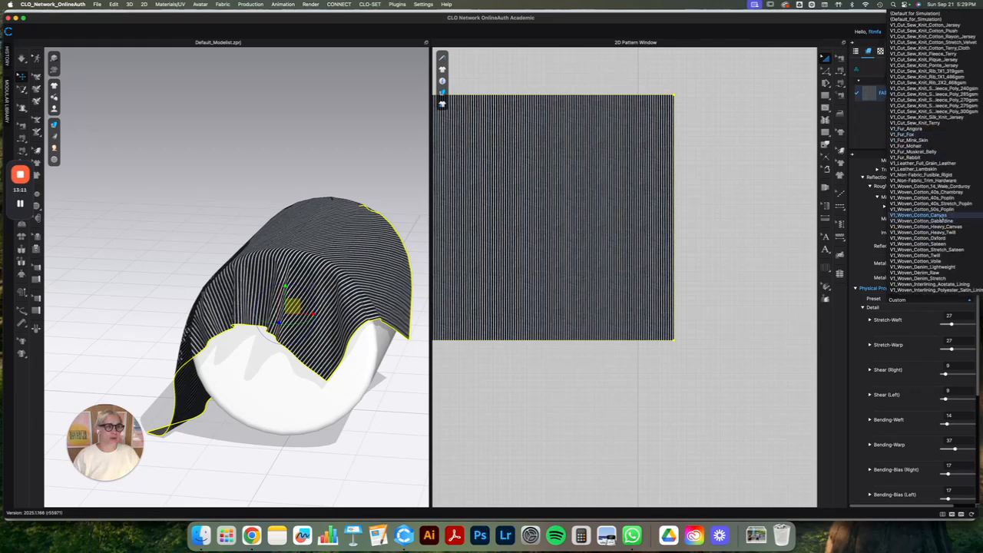
click(940, 219)
- Simulate the fabric with the canvas preset and pull its front edges to reshape the drape over the cylinder
click(413, 329)
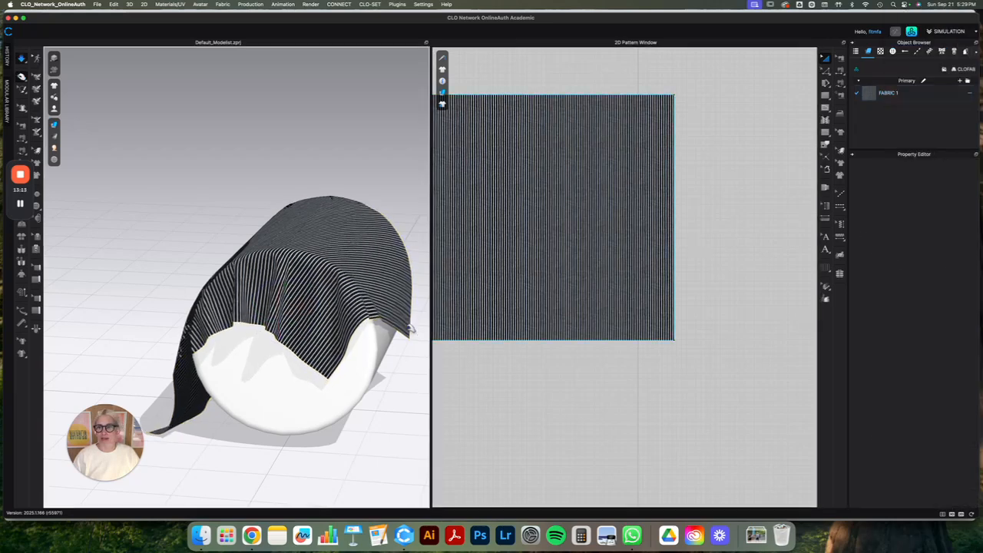
click(411, 328)
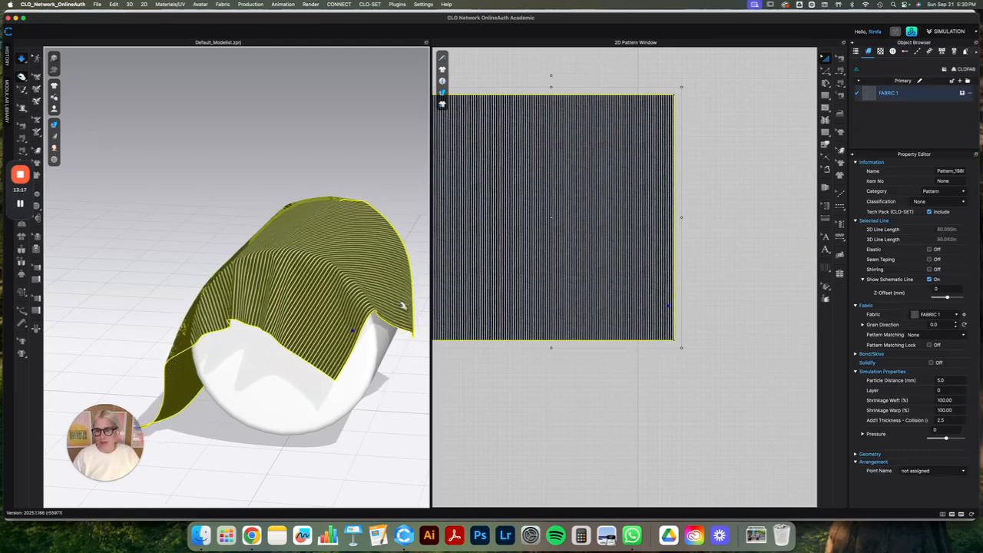
scroll(306, 396, up, 3)
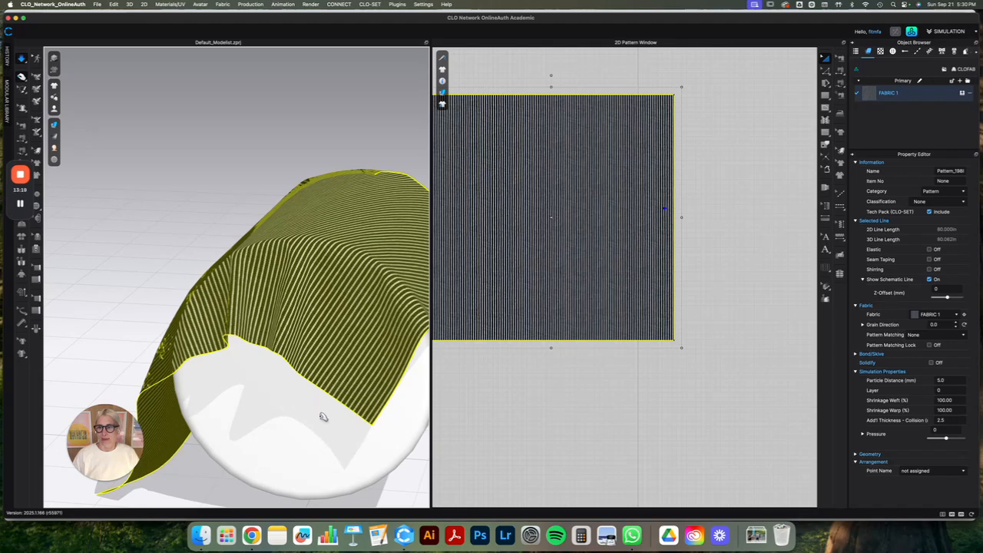
click(374, 438)
- Deselect the cylinder and turn on Quality Render in the 3D window to display the draped folds at its end
right_drag(373, 438, 406, 377)
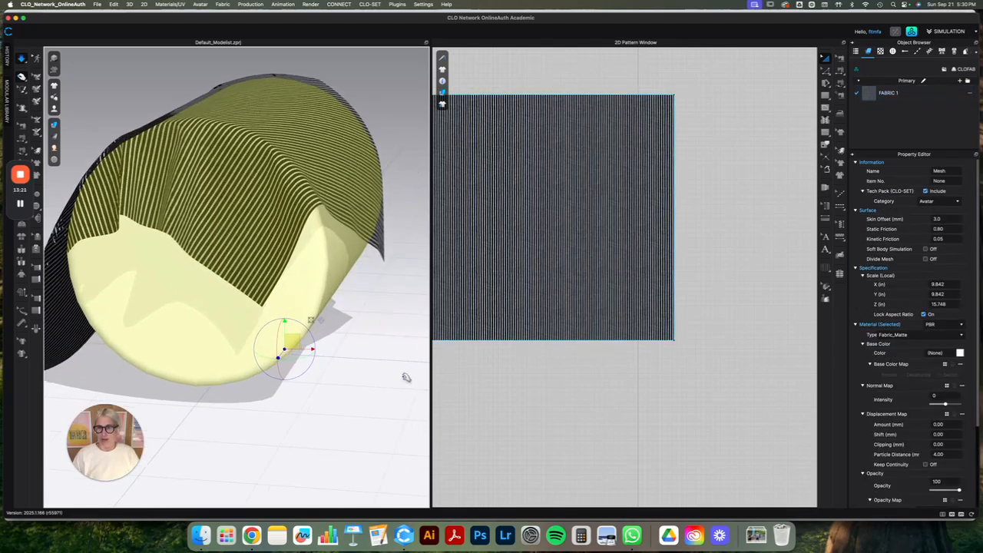
click(406, 378)
right_drag(362, 287, 382, 288)
middle_drag(391, 441, 341, 456)
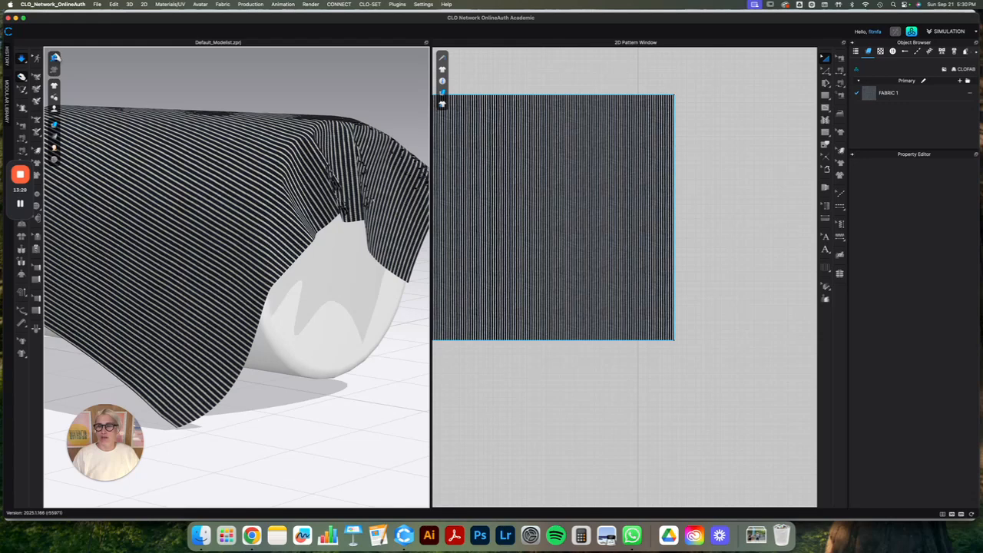
click(55, 58)
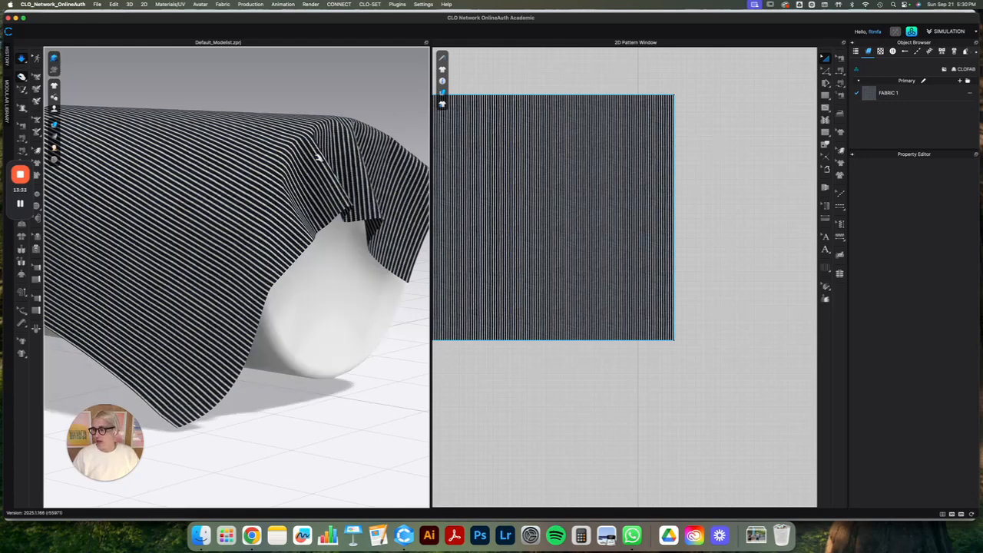
middle_drag(318, 157, 261, 187)
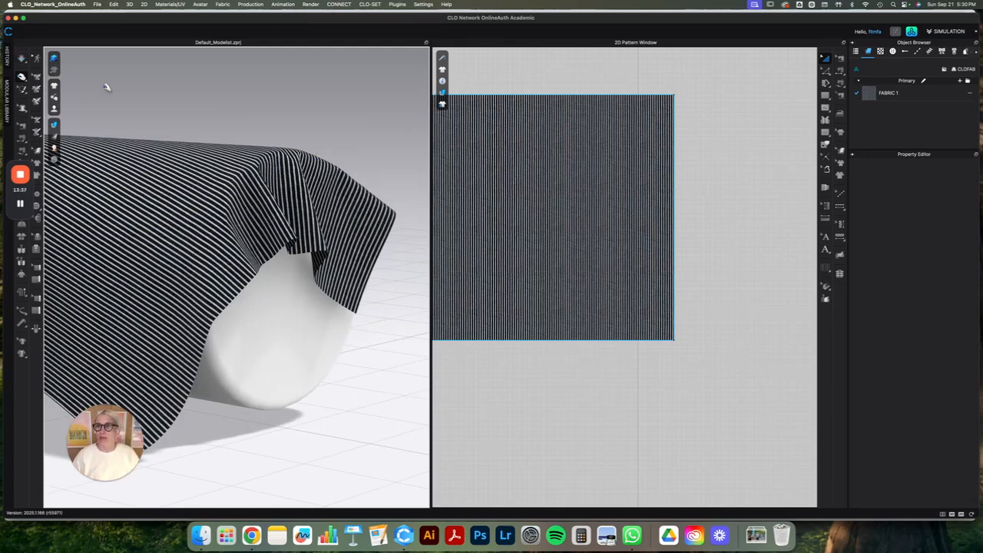
- Open the Render window, start an Interactive Render of the draped fabric, and inspect its stripes up close in 3D
click(310, 4)
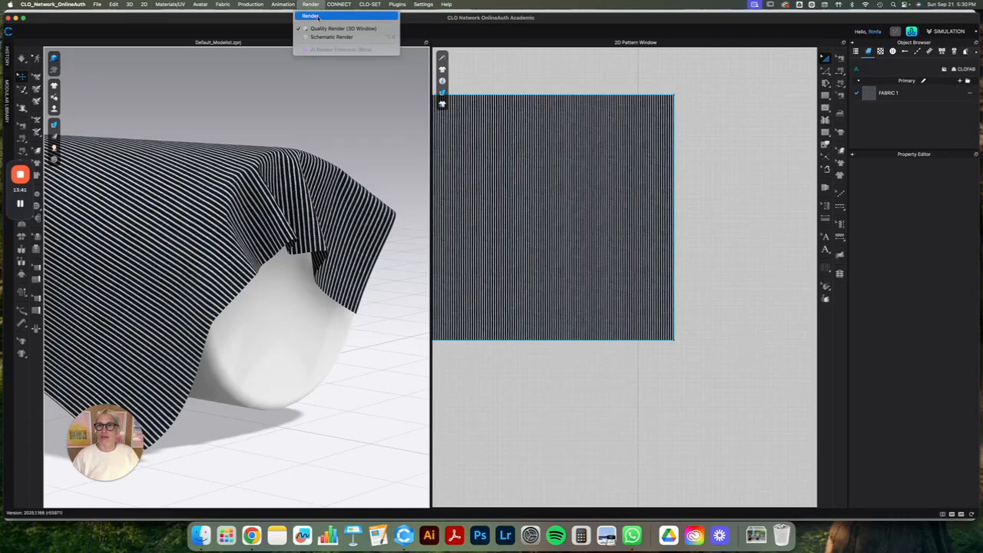
click(312, 16)
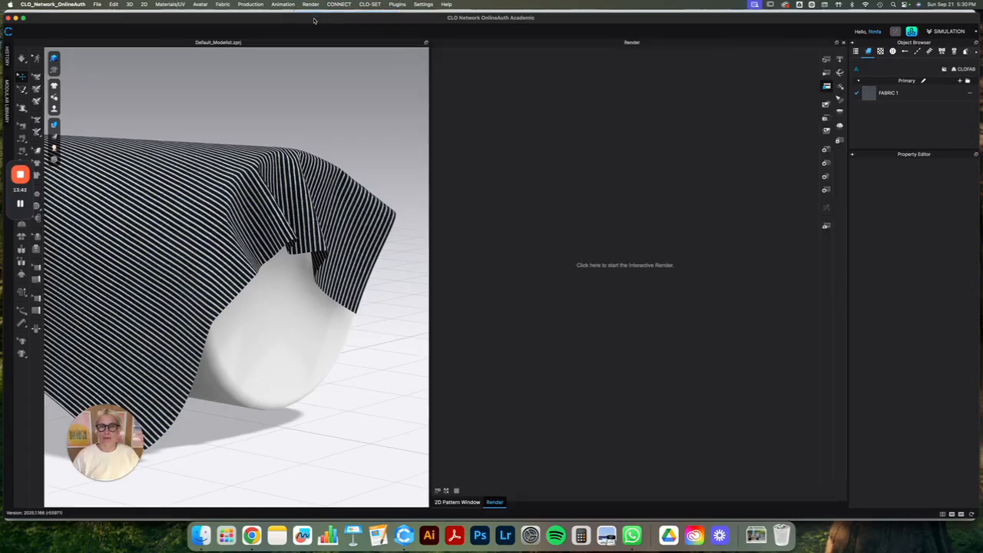
click(648, 242)
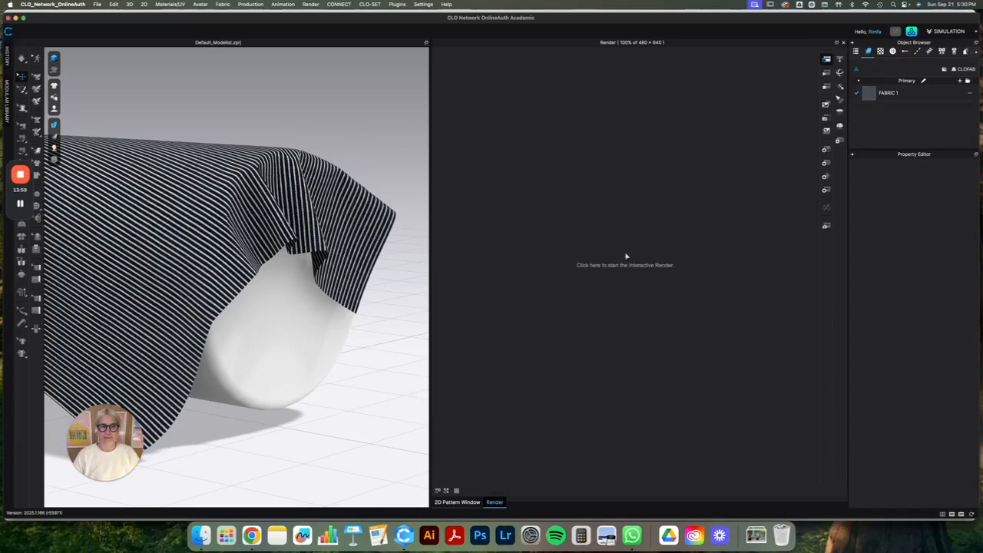
click(627, 264)
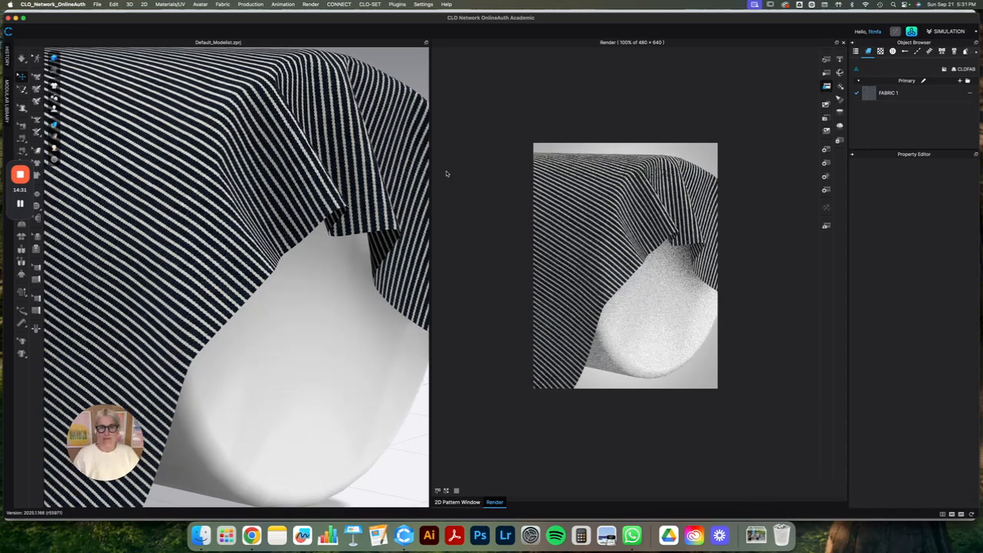
right_drag(447, 174, 490, 171)
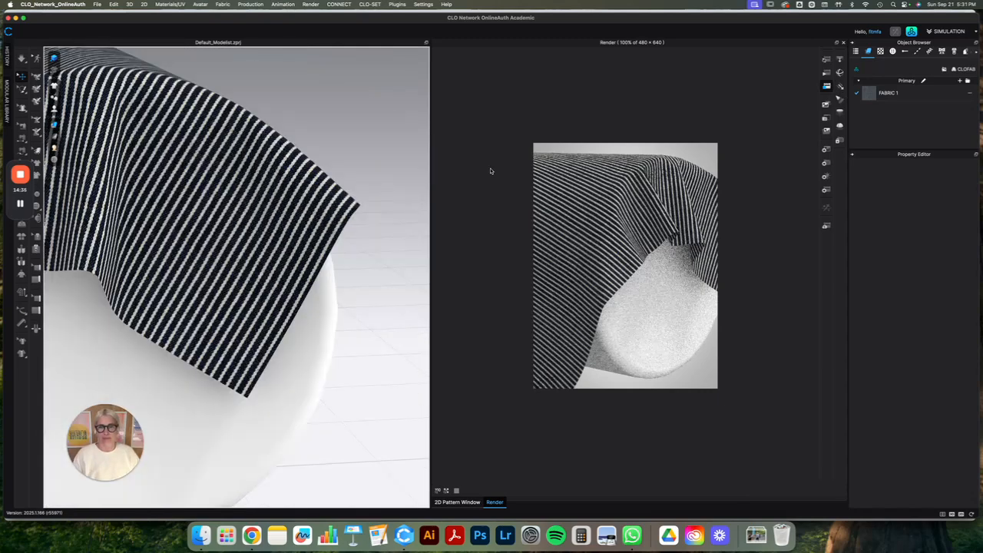